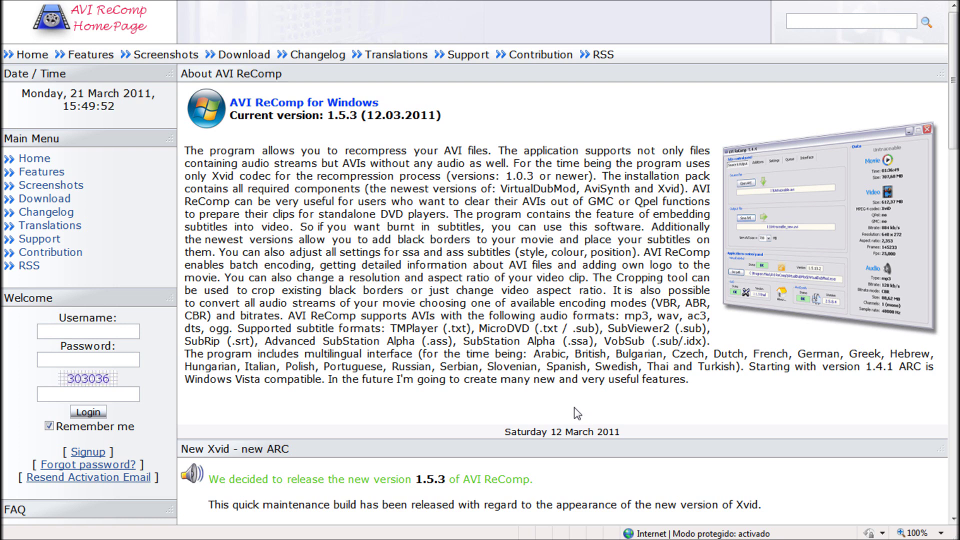
Download the latest AVI ReComp version, 1.5.3, from the home server and leave the browser for the desktop
left_click(245, 58)
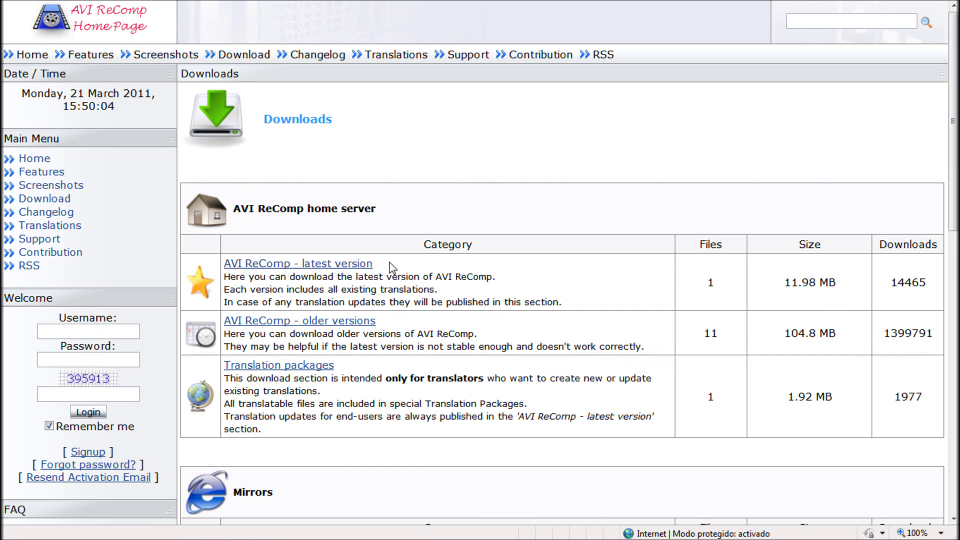
left_click(318, 266)
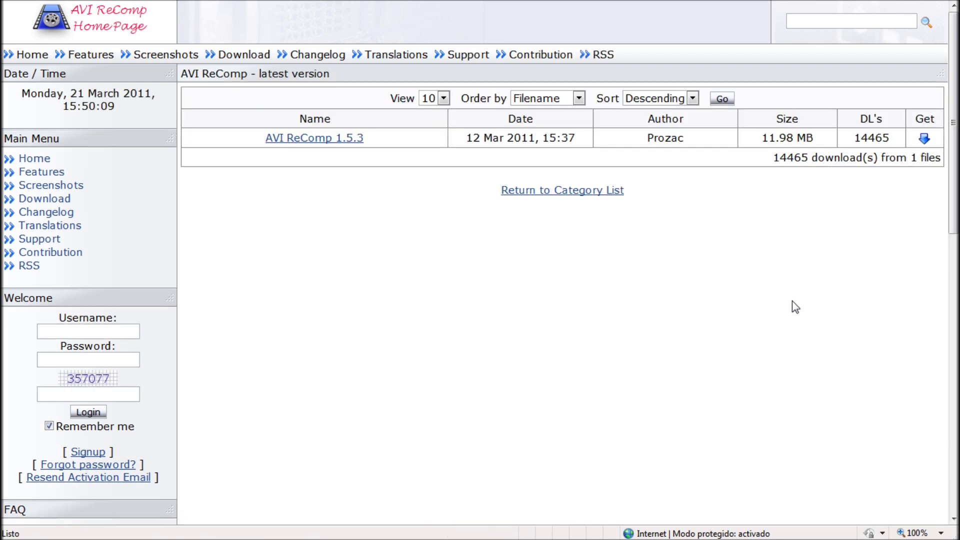
left_click(925, 140)
mouse_move(916, 8)
left_click(915, 9)
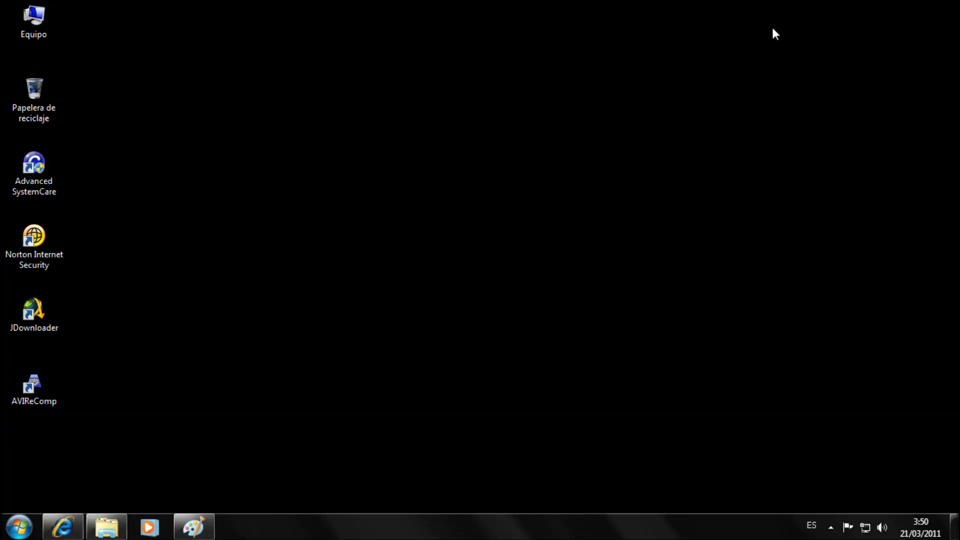
Open AVI ReComp and set the interface language to Español (Argentina), accepting the translation notice
left_click(44, 385)
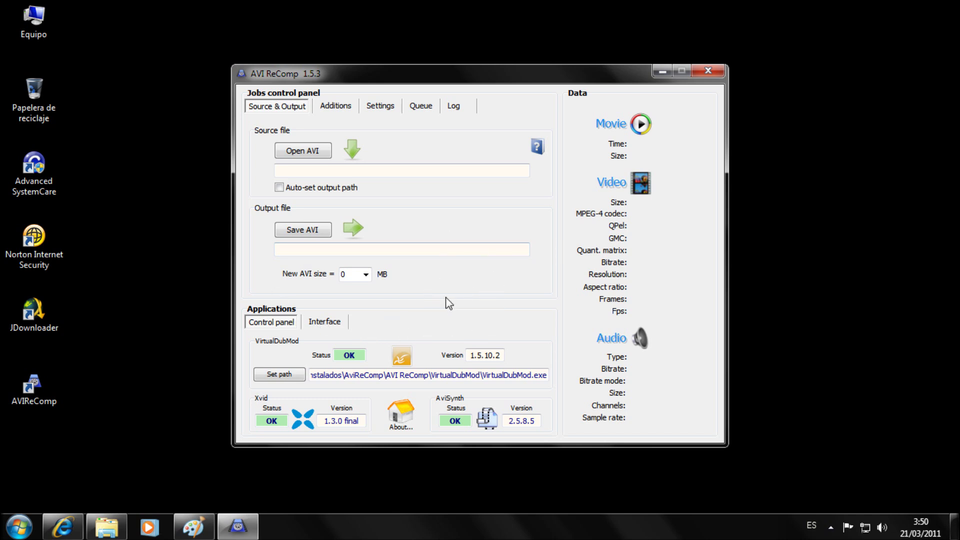
left_click(325, 323)
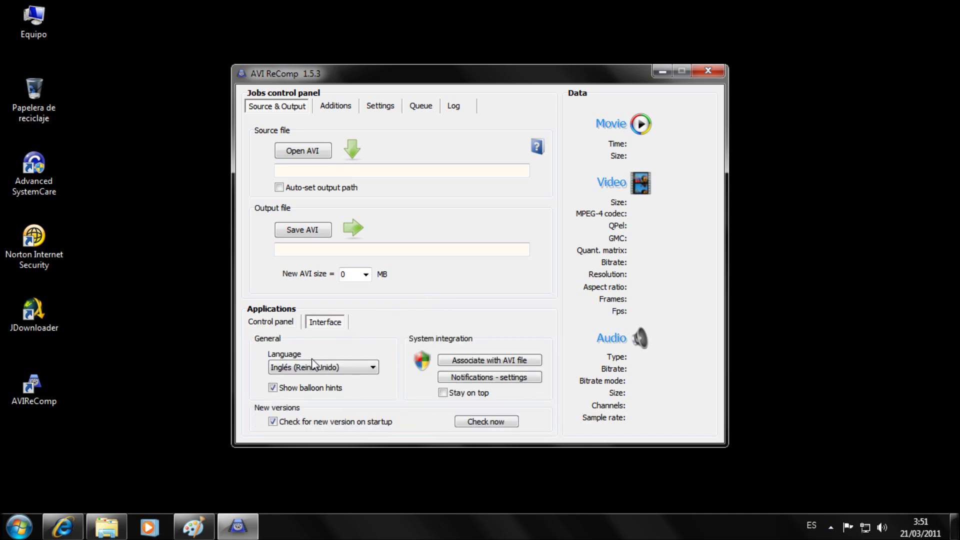
left_click(374, 370)
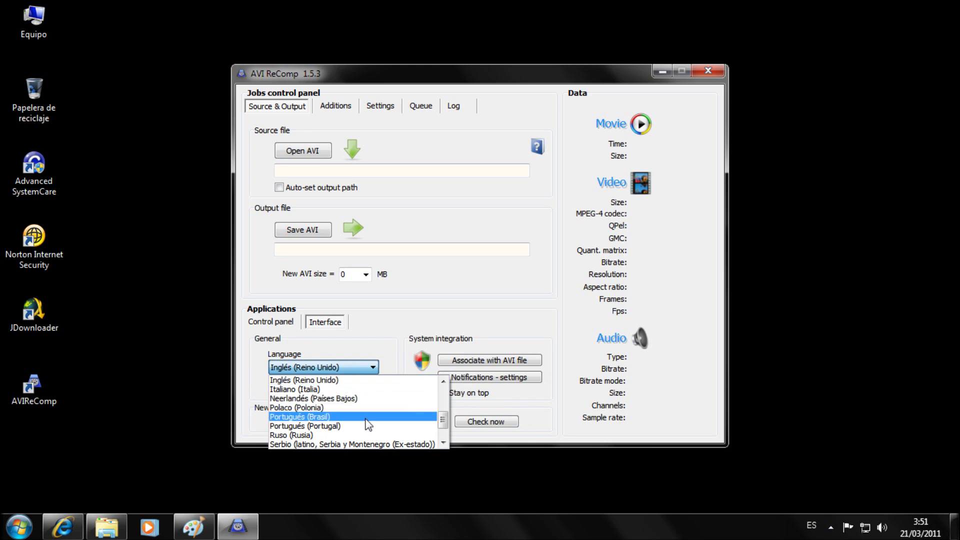
scroll(369, 425, "up", 2)
scroll(369, 425, "up", 1)
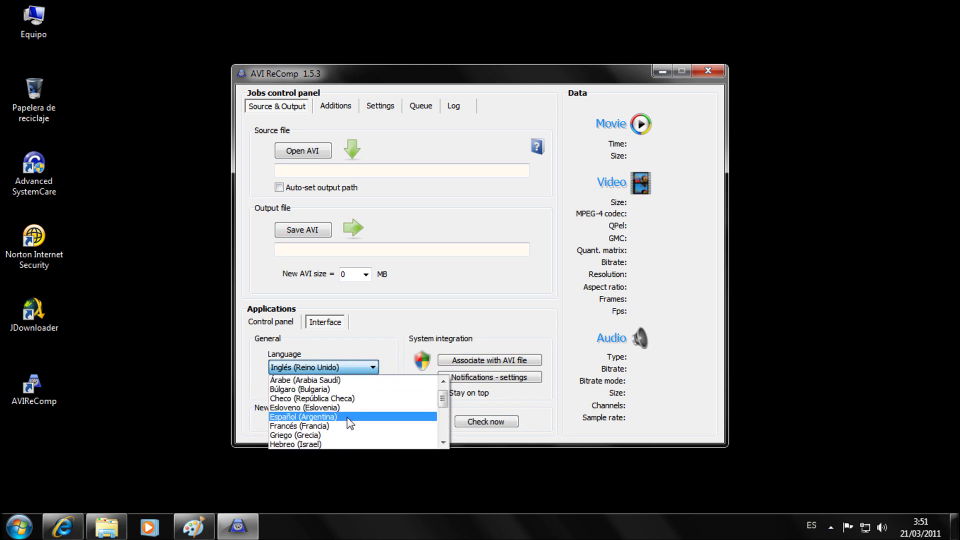
left_click(391, 421)
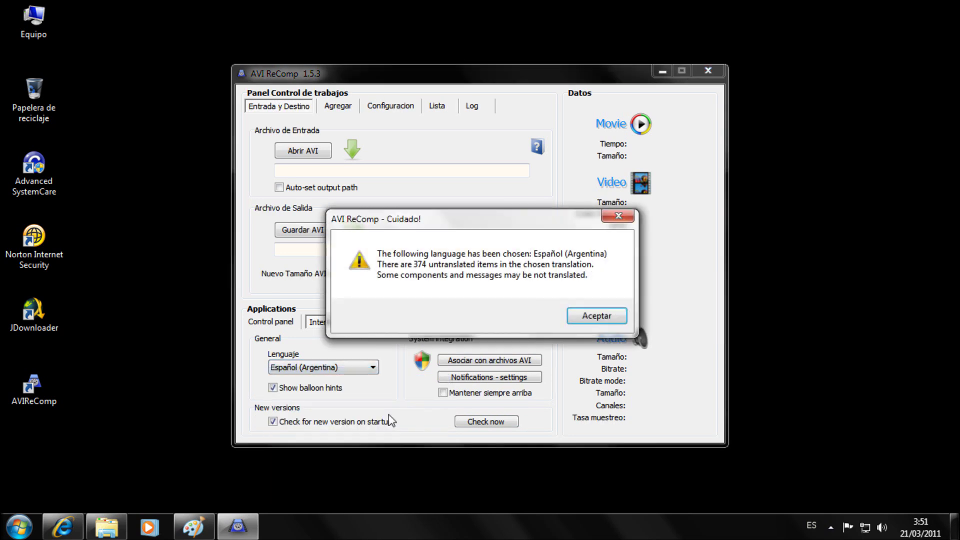
left_click(594, 323)
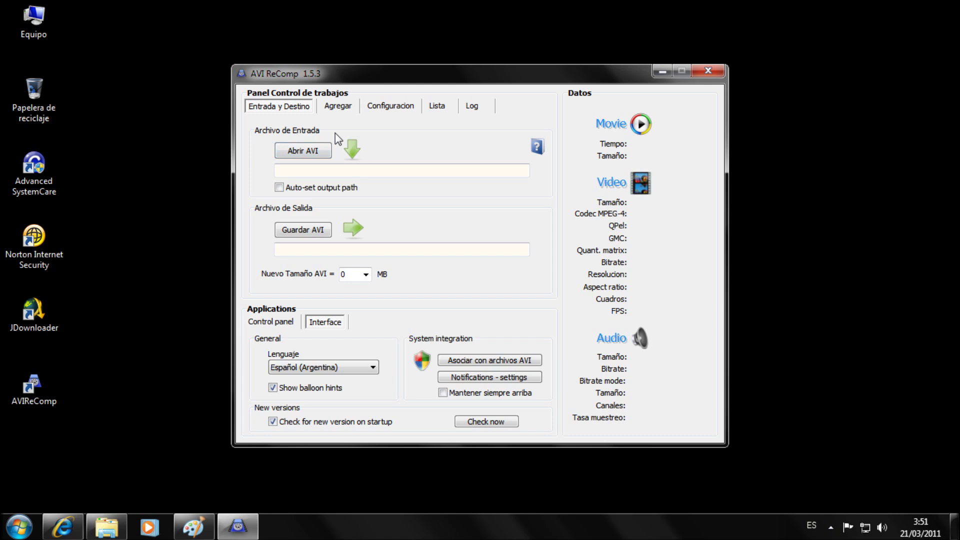
Load SN-1.avi from the Tutorial AVI ReComp folder and set the output file to SN-1_arc.avi in E:\AVI ReComp
left_click(321, 153)
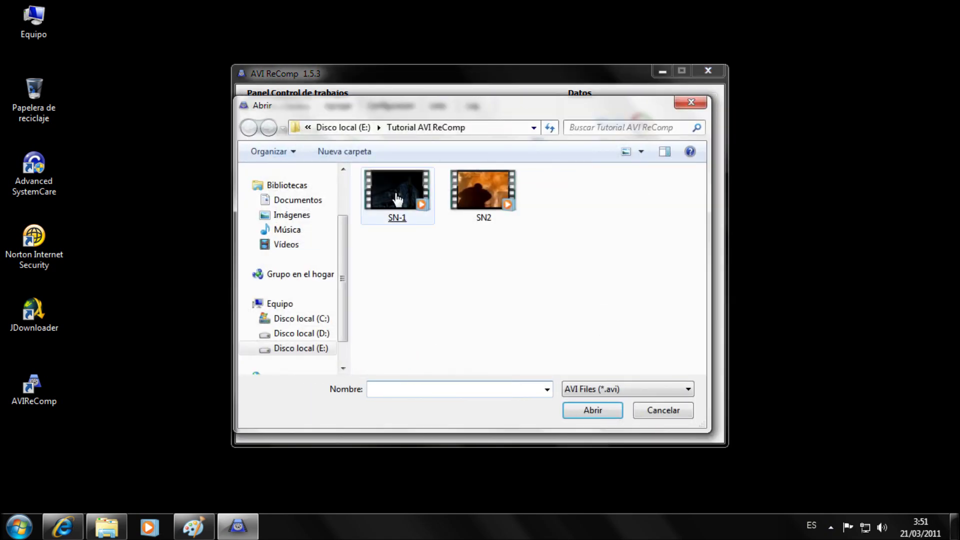
double_click(396, 195)
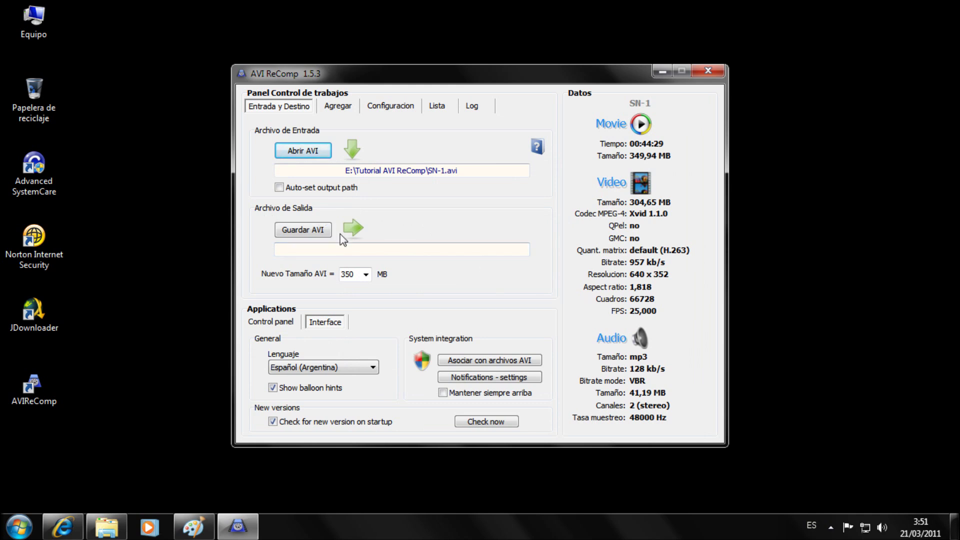
left_click(311, 231)
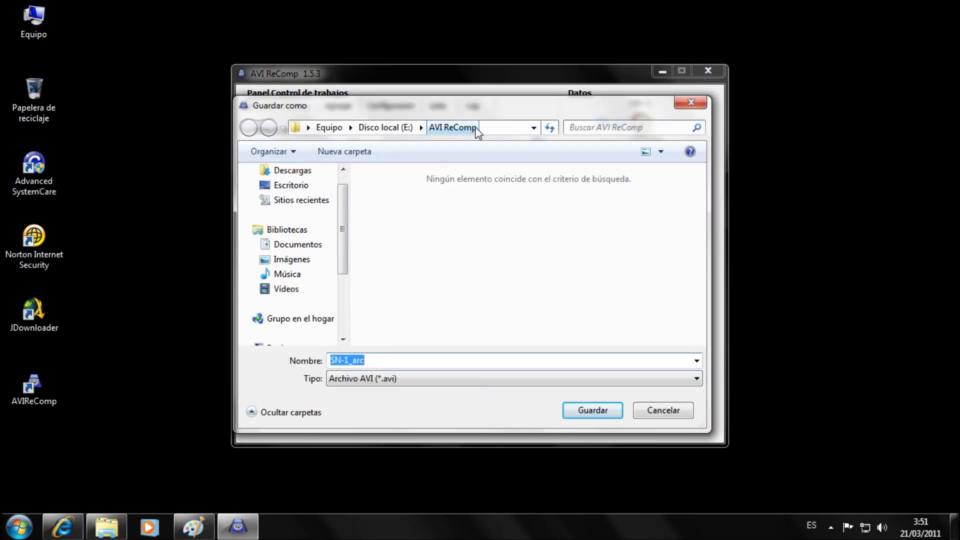
left_click(599, 410)
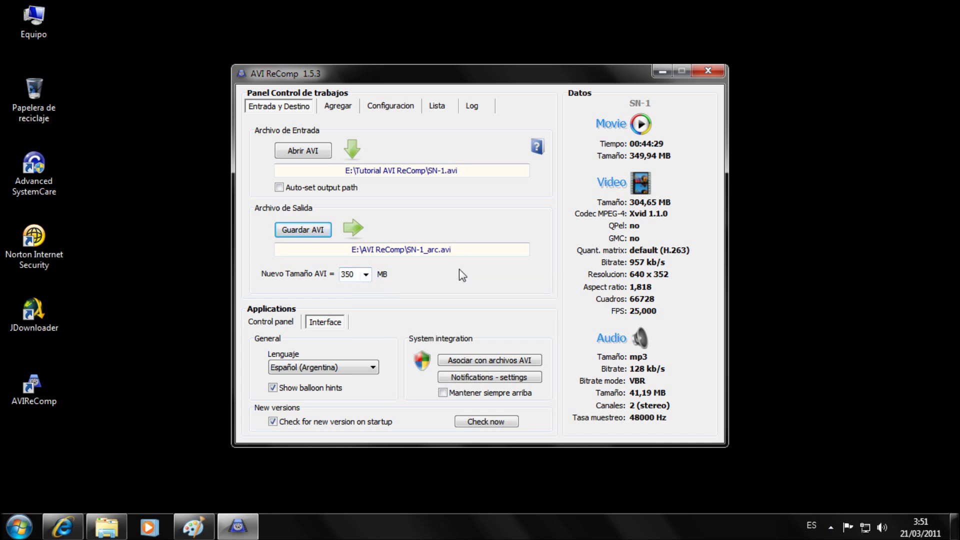
Set the new AVI size of the output file to 190 MB
left_click(366, 274)
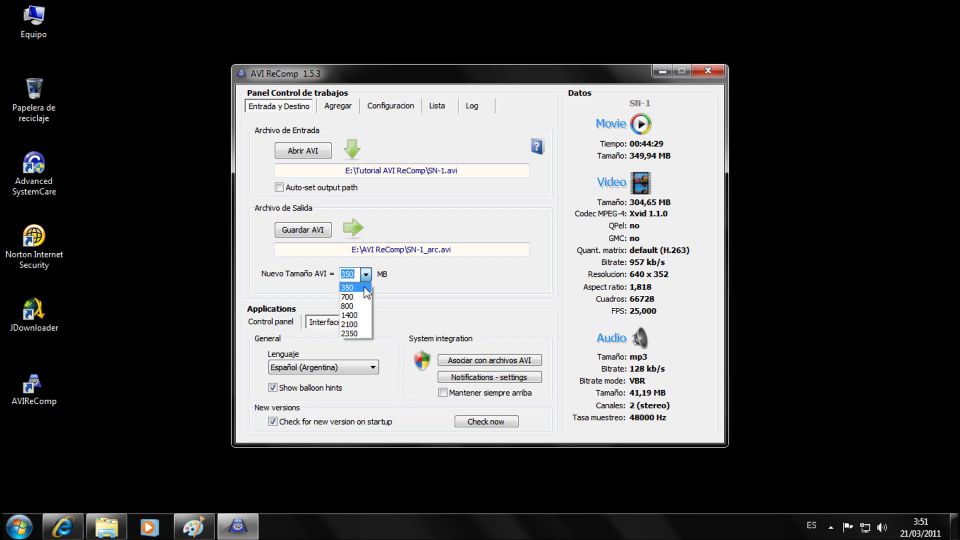
left_click(357, 276)
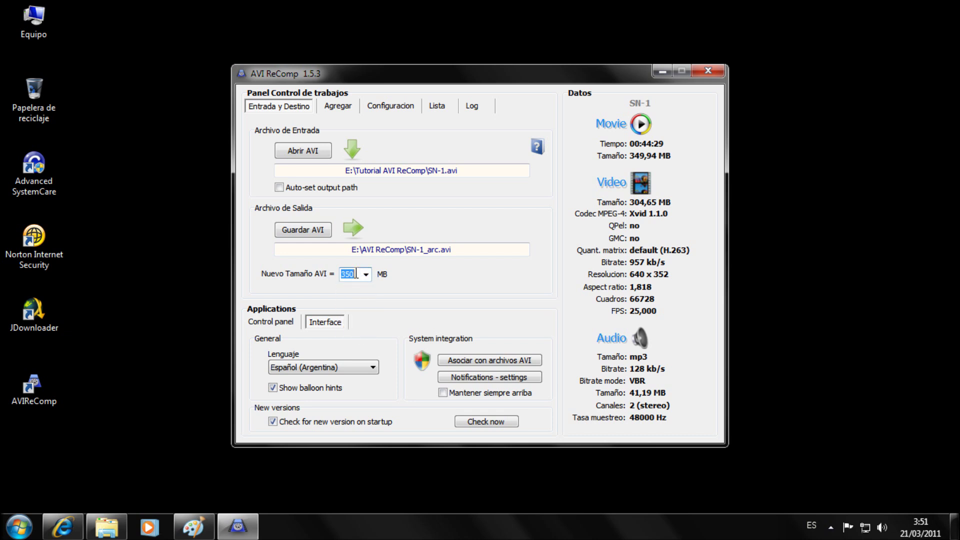
type("190")
Enable subtitles for the video and load the subtitle file SN1-1.ass from the Tutorial AVI ReComp folder
left_click(350, 106)
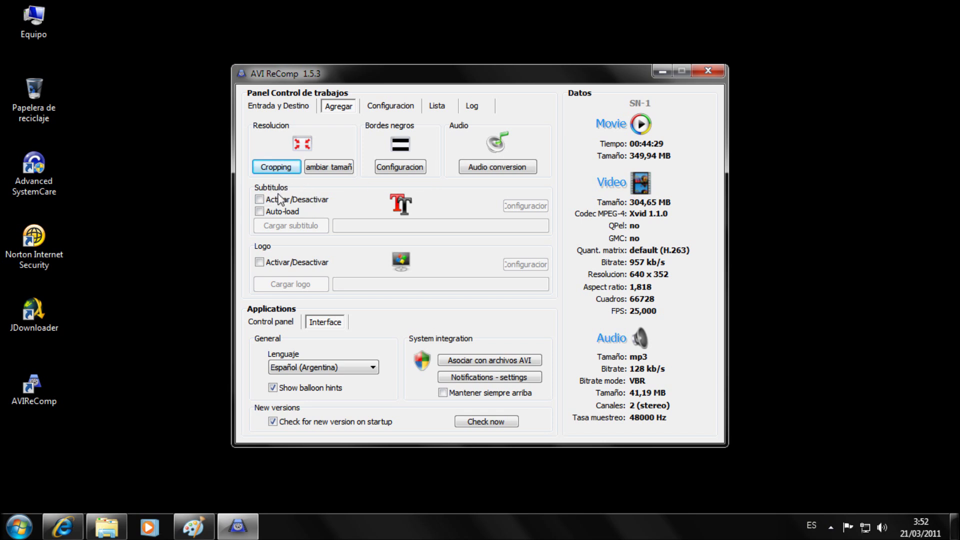
left_click(259, 200)
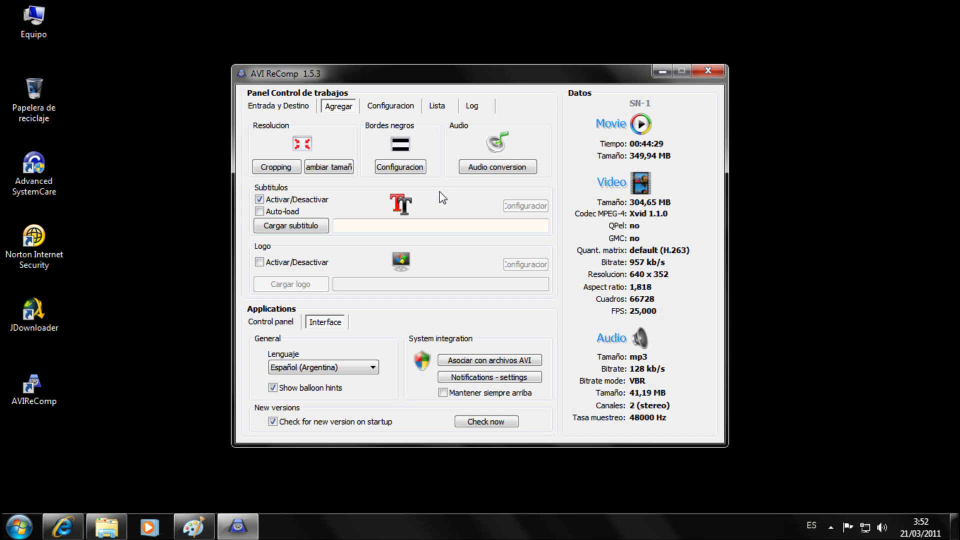
left_click(317, 228)
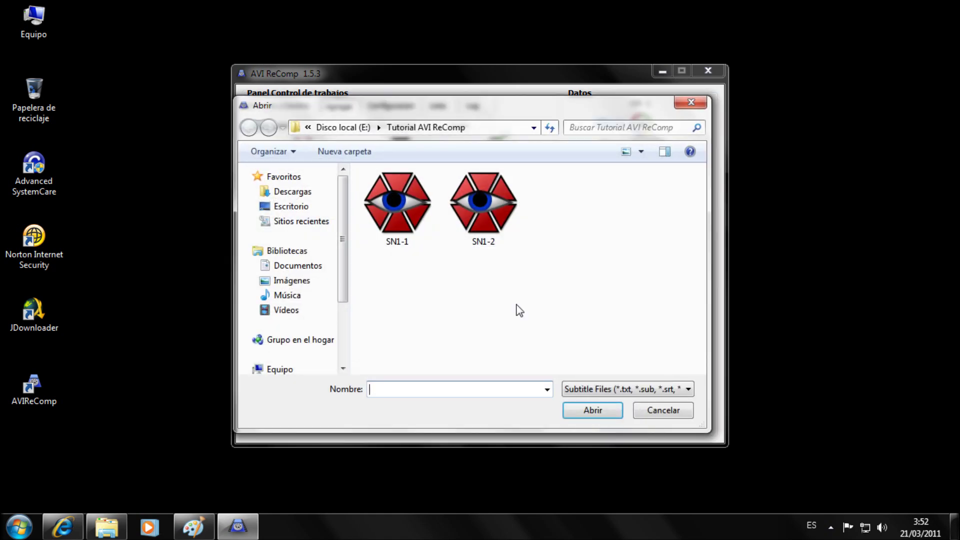
double_click(399, 212)
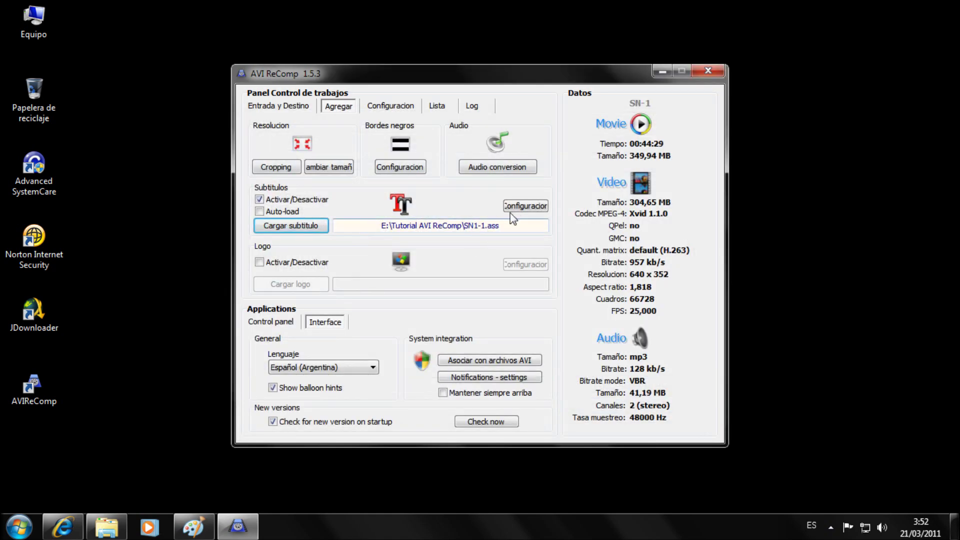
Set the subtitle font to Comic Sans MS in the advanced subtitle configuration
left_click(525, 206)
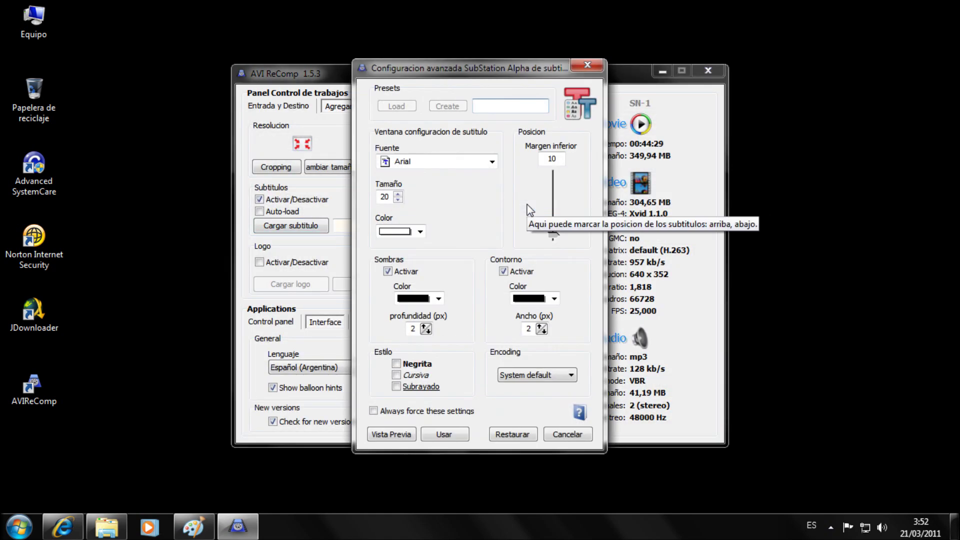
left_click(492, 162)
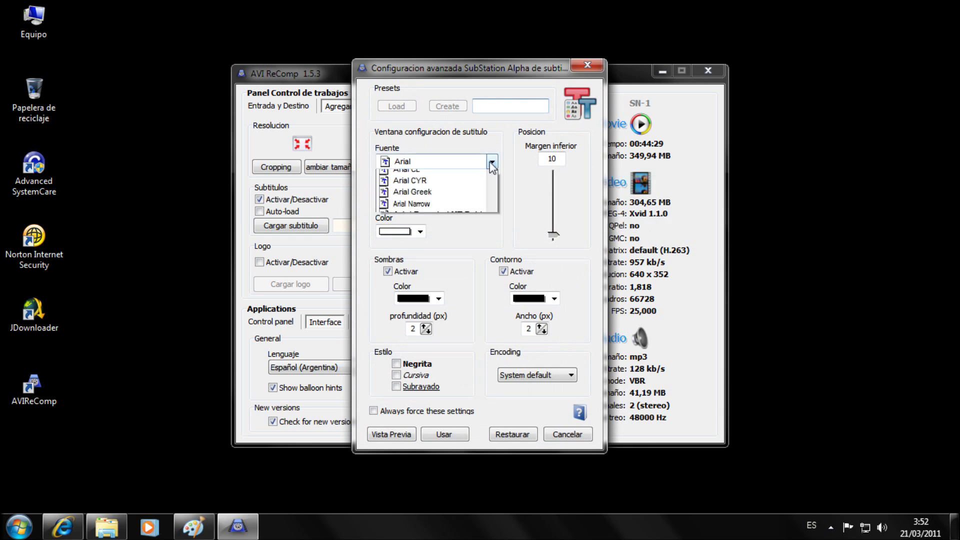
left_click_drag(492, 179, 493, 215)
scroll(442, 229, "up", 2)
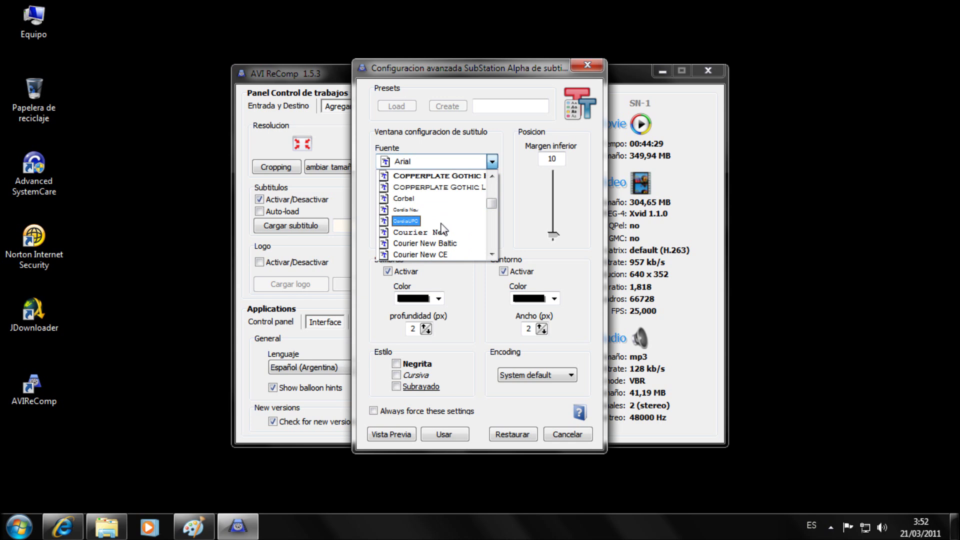
scroll(442, 229, "up", 3)
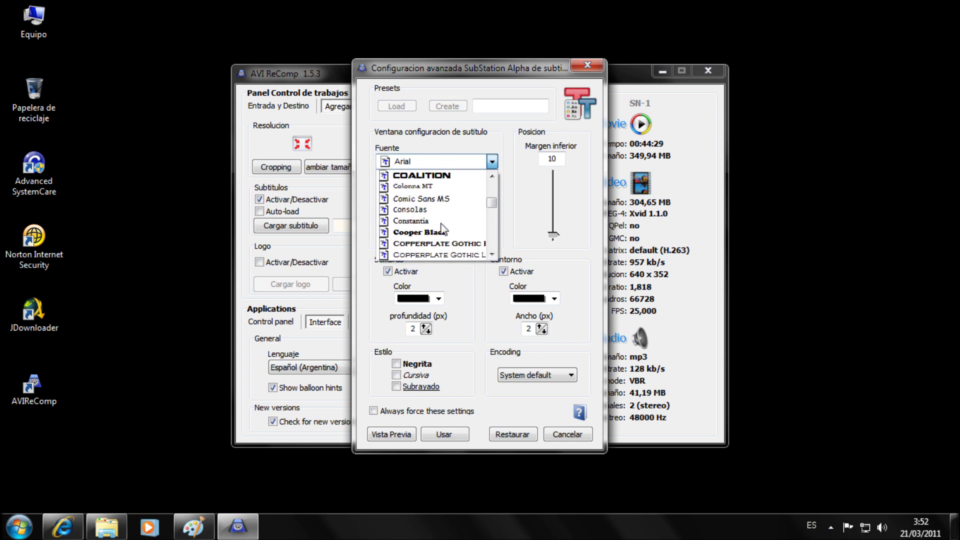
left_click(438, 198)
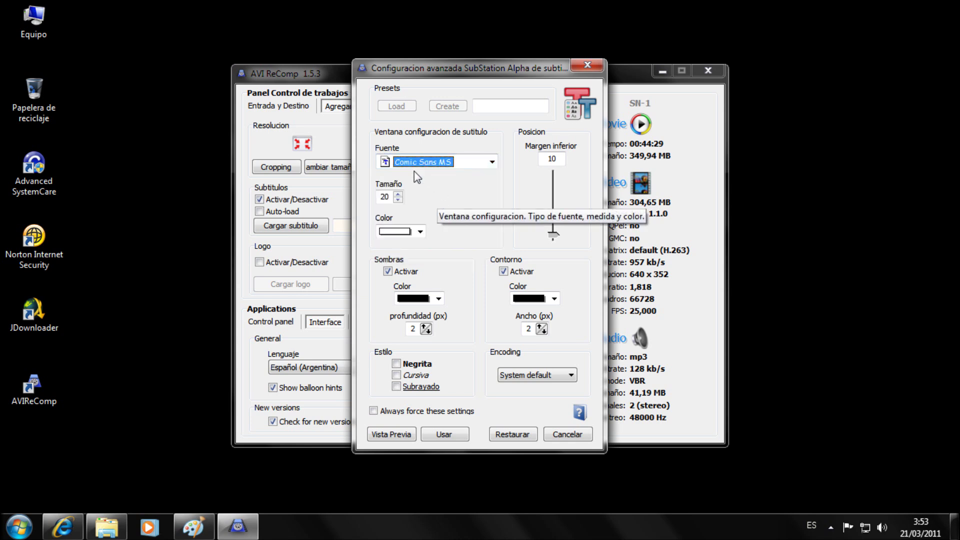
Set the subtitle size to 30 and turn on the bold and italic styles
left_click(399, 195)
left_click(398, 195)
left_click(399, 195)
left_click(398, 195)
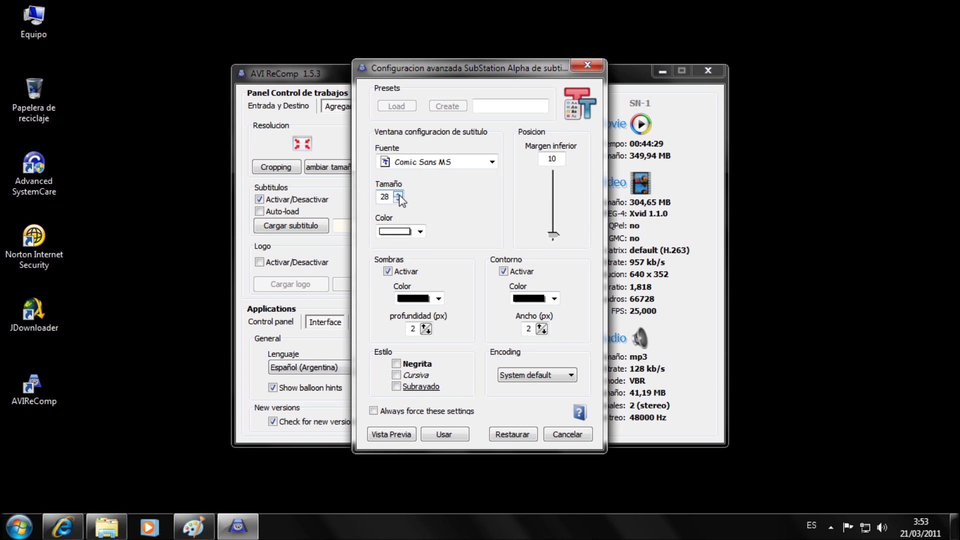
left_click(397, 363)
left_click(396, 375)
Preview the styled subtitles on the video and apply the subtitle settings without always forcing them
left_click(410, 435)
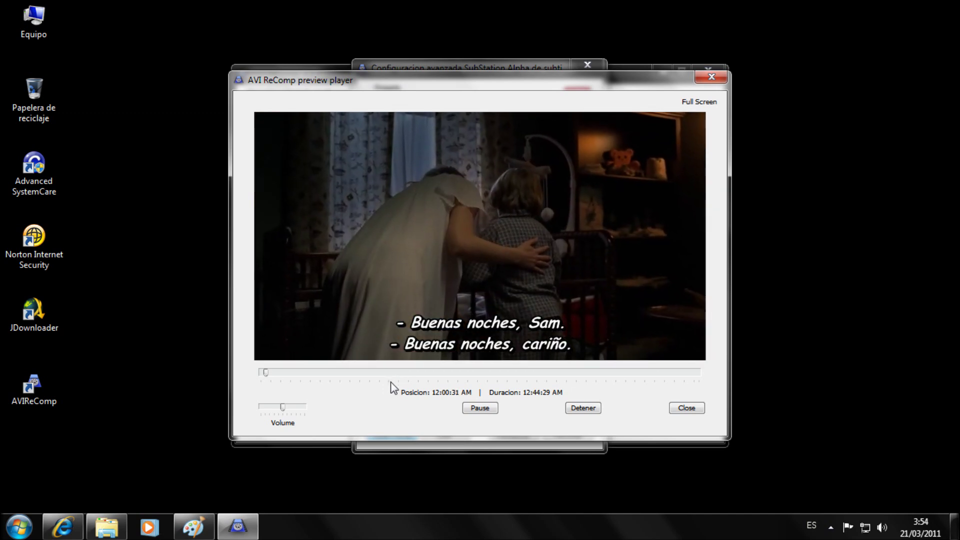
left_click(675, 408)
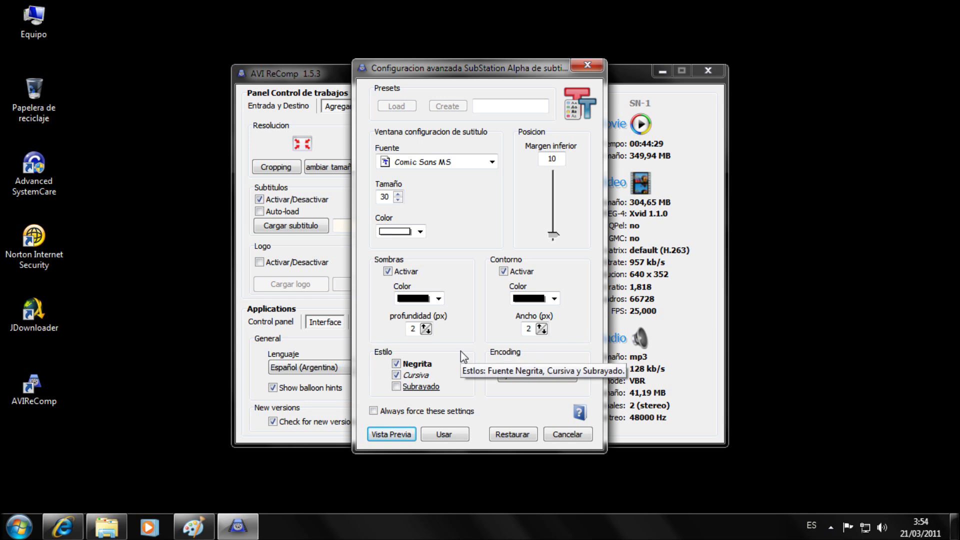
left_click(373, 411)
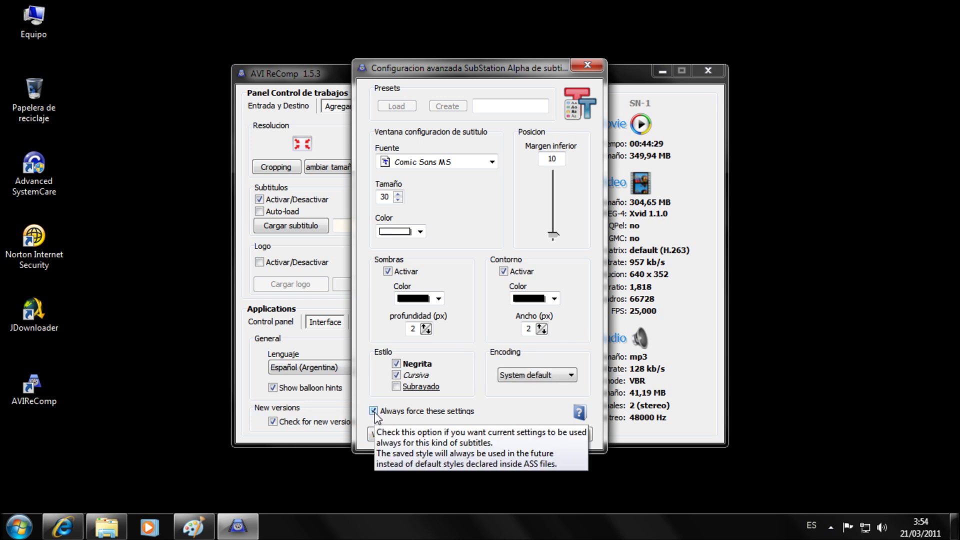
left_click(374, 411)
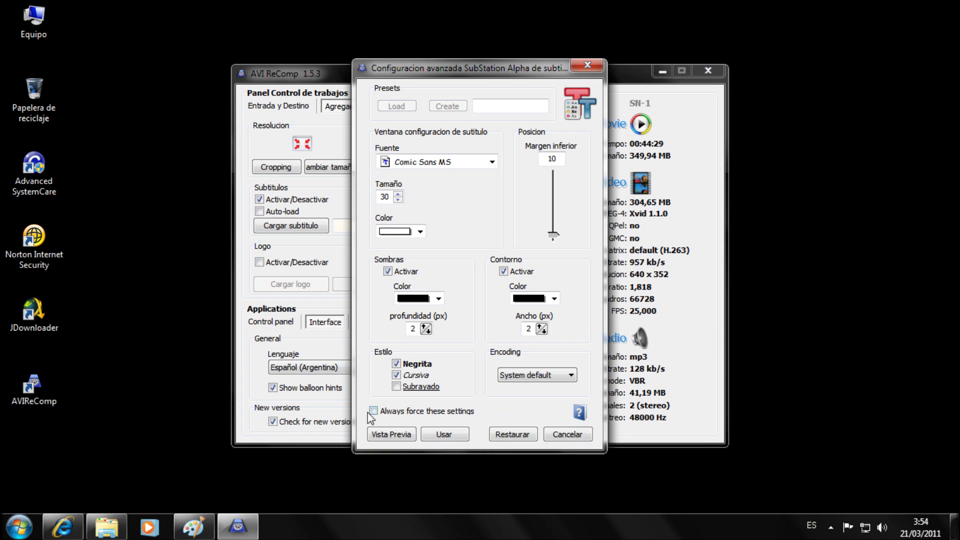
left_click(450, 434)
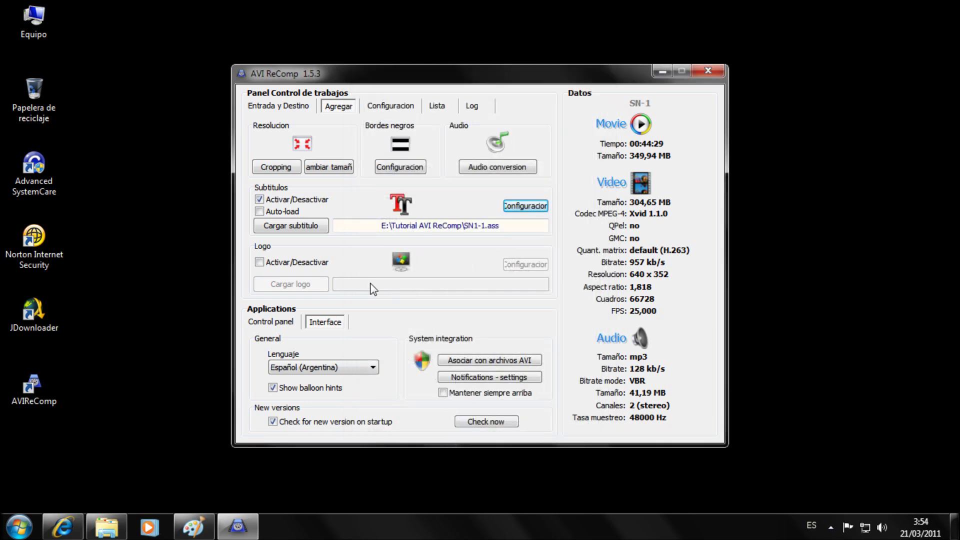
Enable the logo overlay for the video and switch to the blank canvas in Paint
left_click(259, 262)
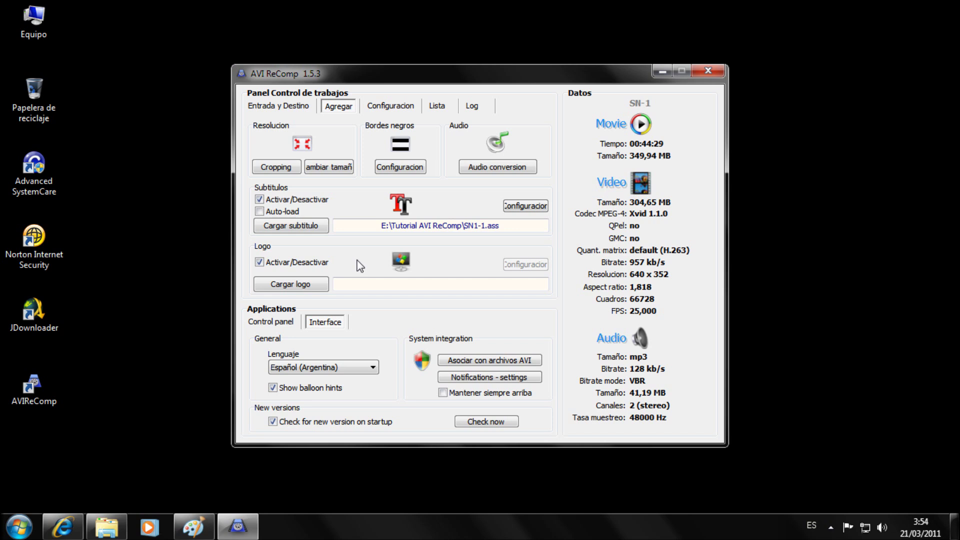
left_click(209, 527)
left_click_drag(537, 400, 535, 462)
left_click(216, 211)
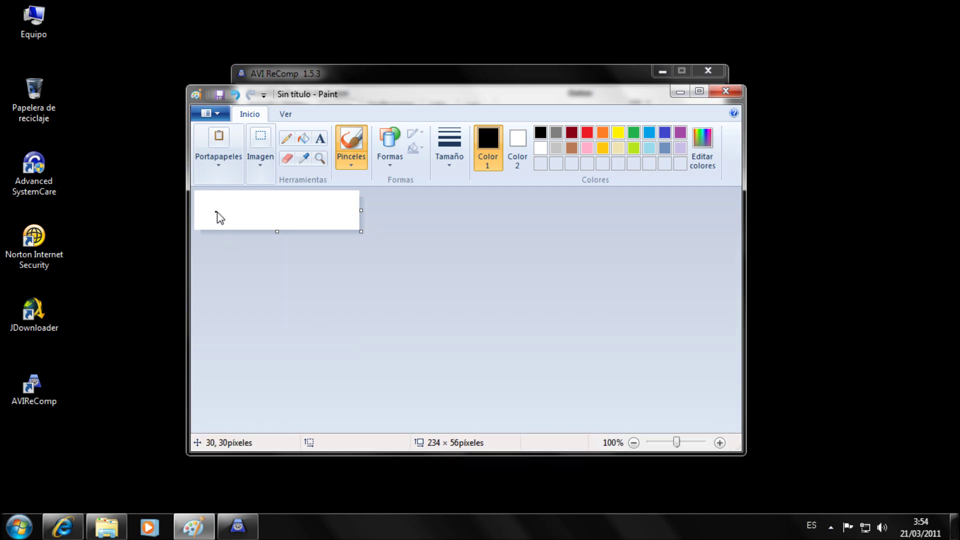
Add the text "Charkleons.com" to the blank logo canvas in bold italic Papyrus
left_click(320, 140)
left_click(218, 209)
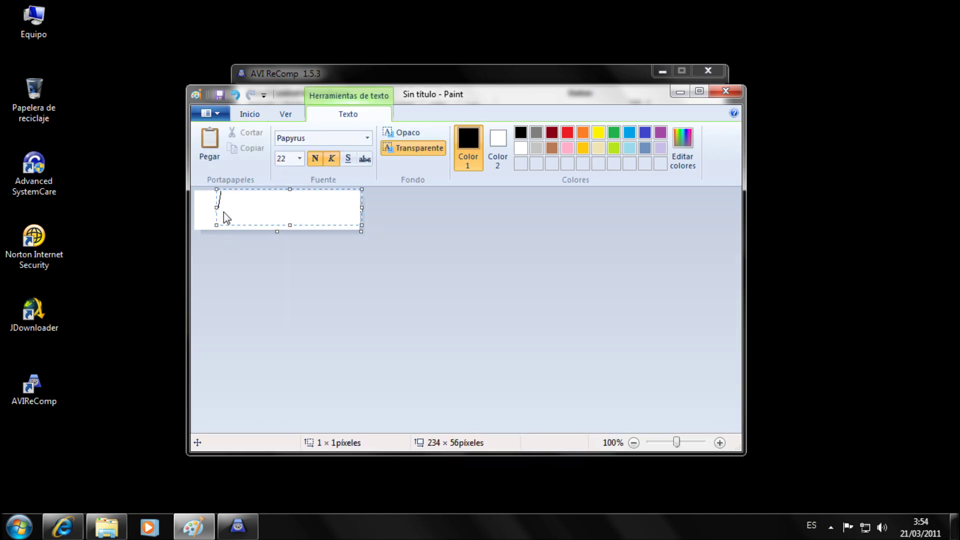
type("@")
key("BackSpace")
type("Charkleons.co")
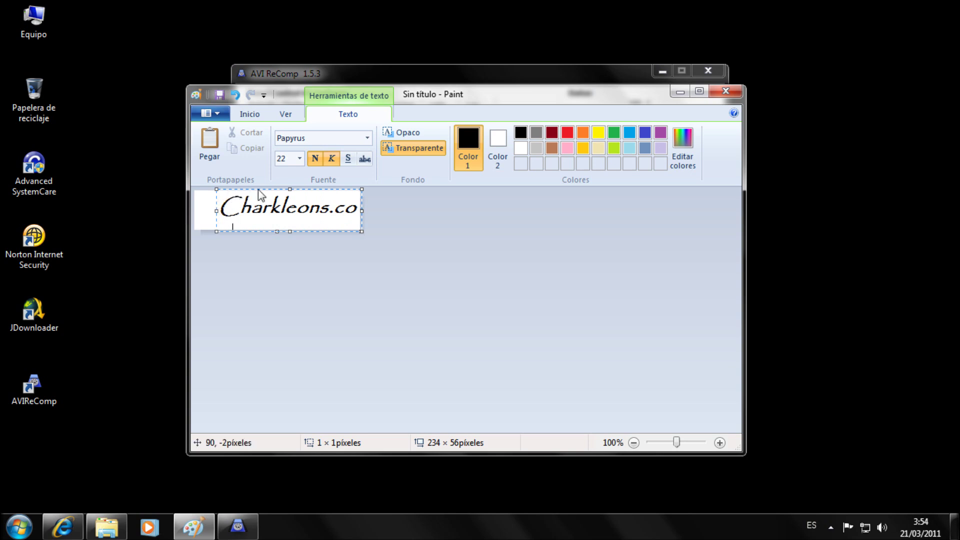
Shift and widen the text box so the word fits on one line, and set its font size to 24
left_click_drag(260, 195, 242, 196)
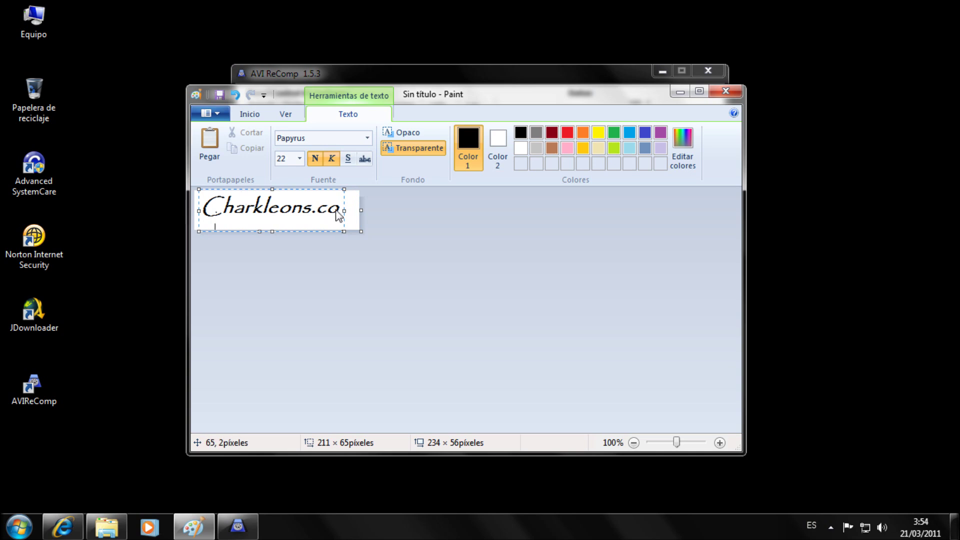
left_click_drag(347, 211, 364, 212)
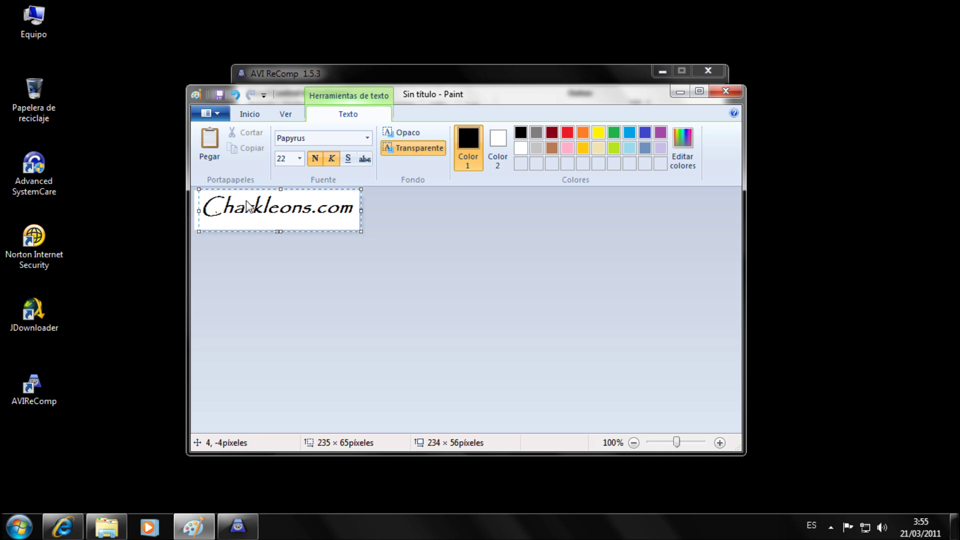
left_click(301, 158)
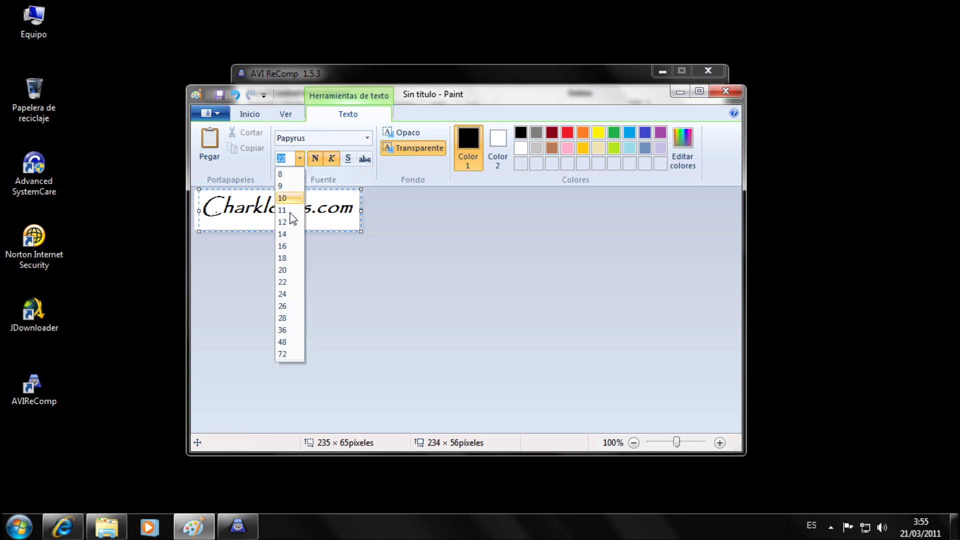
left_click(285, 299)
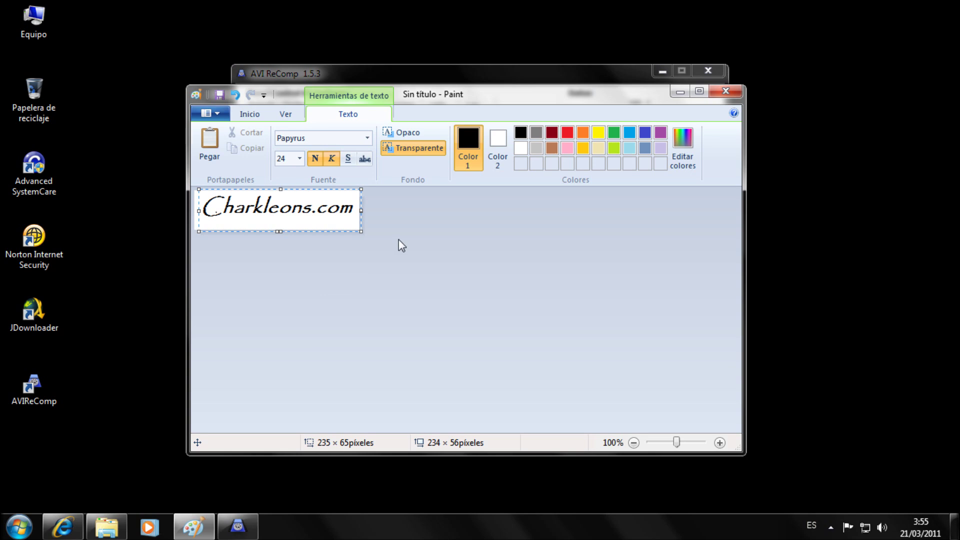
Save the image as a 24-bit bitmap named Logo in the AVI ReComp folder and close Paint
left_click(220, 95)
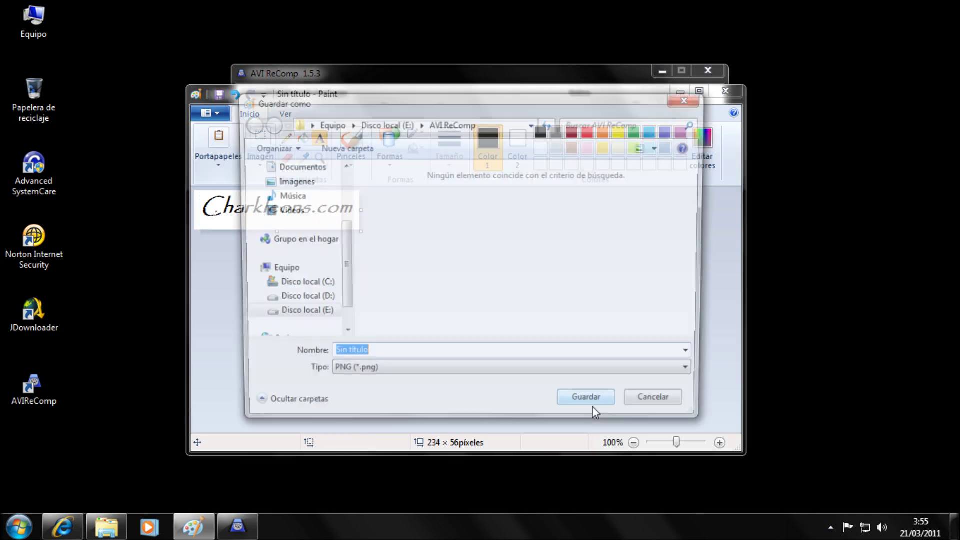
left_click(421, 373)
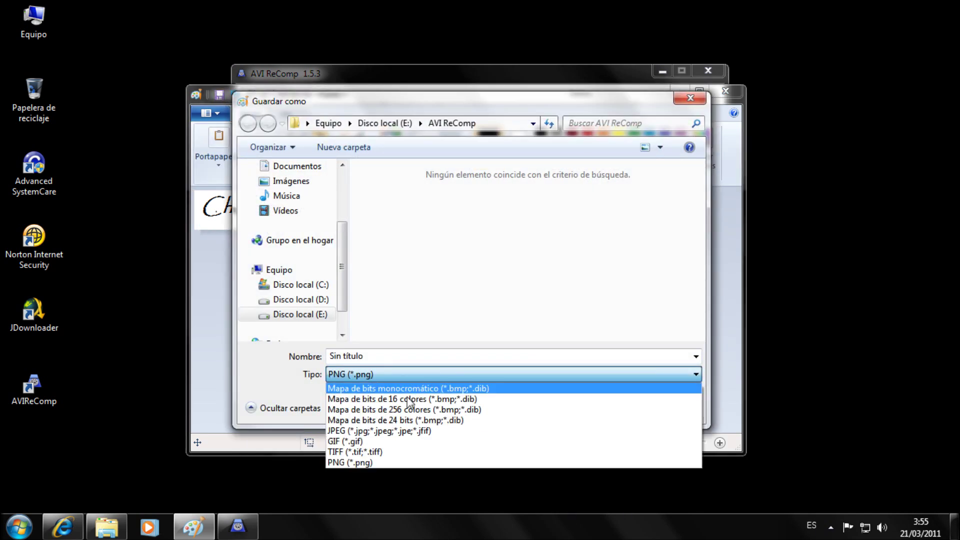
left_click(441, 421)
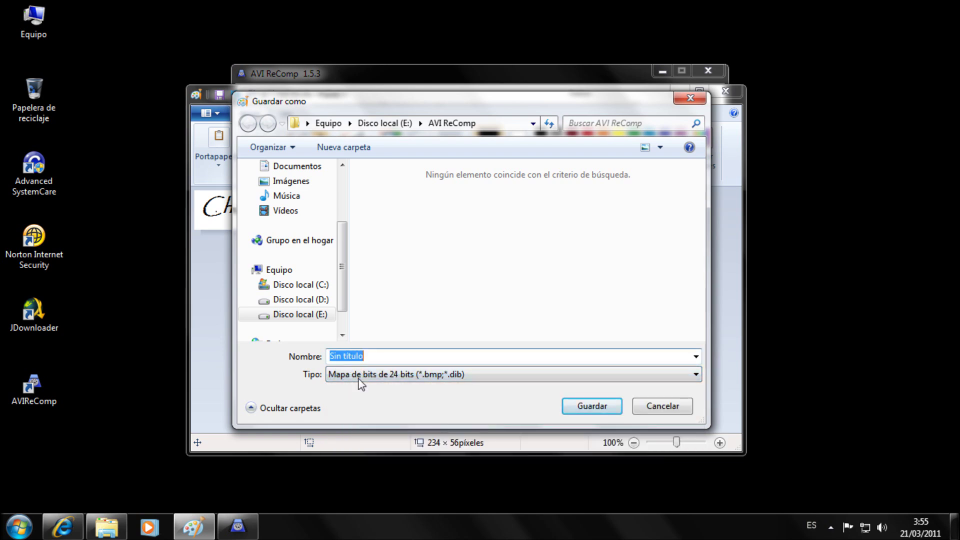
type("Lo")
left_click(604, 406)
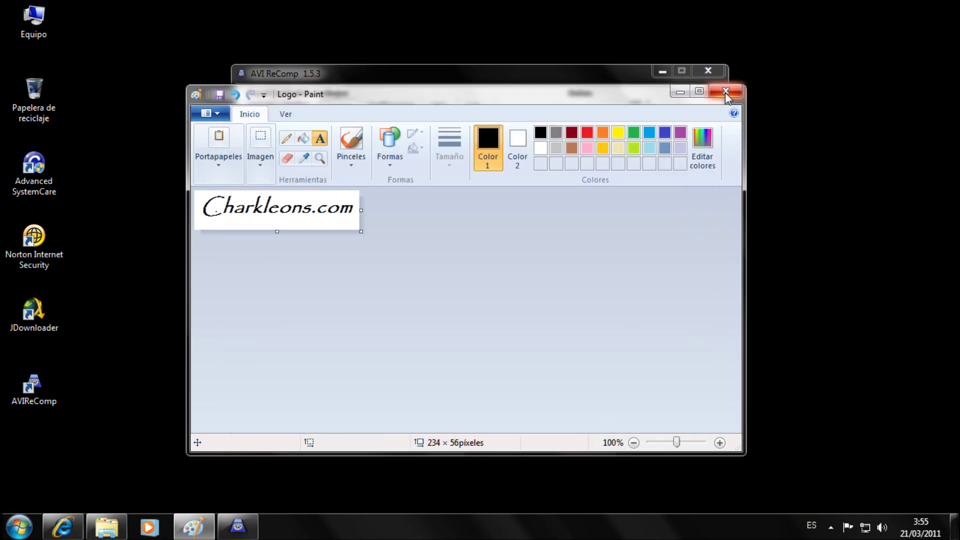
left_click(726, 92)
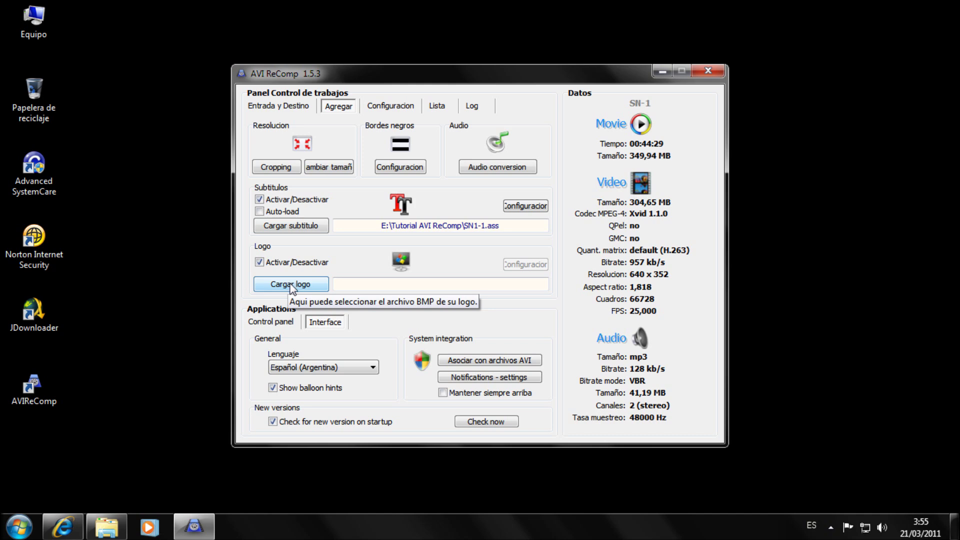
Load the Logo bitmap from the AVI ReComp folder as the video's logo and open the logo configuration
left_click(292, 285)
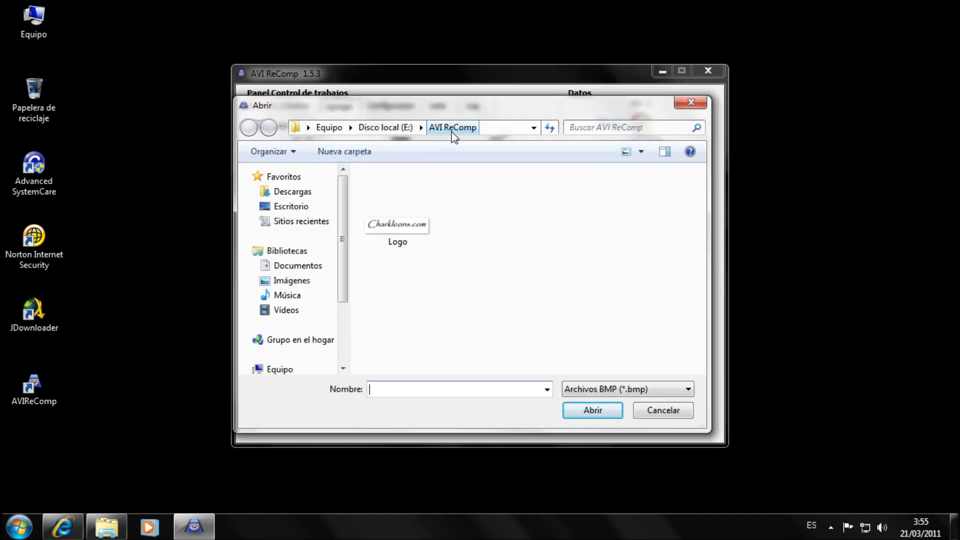
double_click(398, 235)
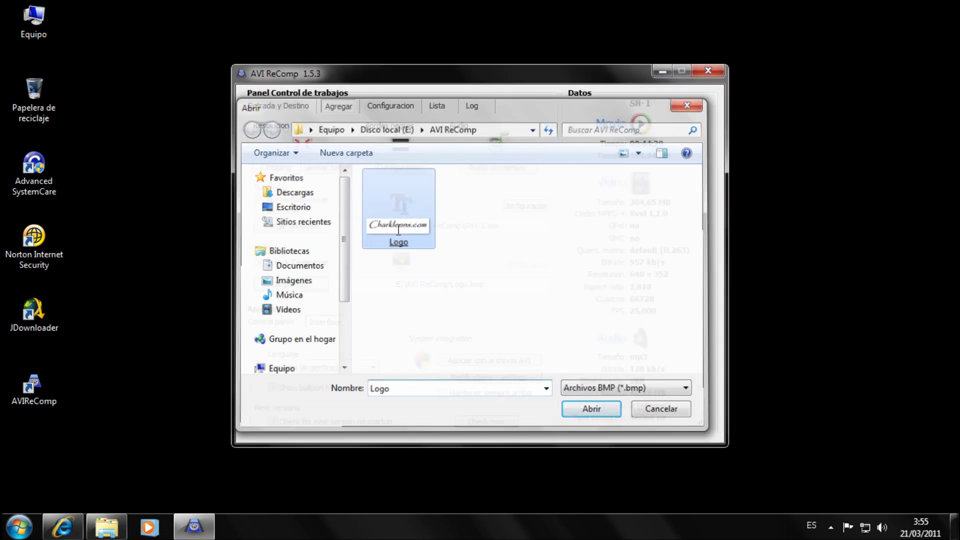
left_click(535, 265)
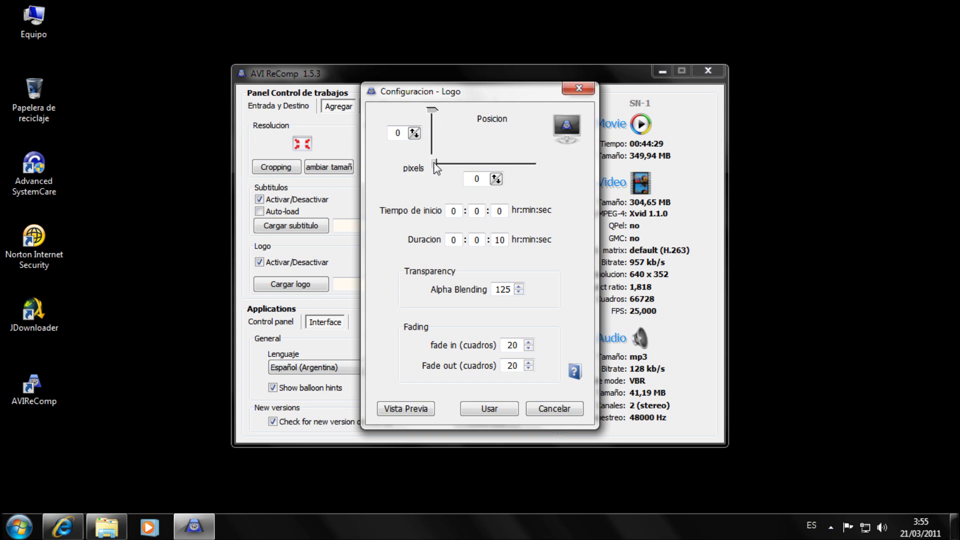
Place the logo at 0 pixels horizontally and vertically, and preview it on the video
left_click_drag(535, 165, 431, 175)
mouse_move(435, 110)
left_mouse_down()
mouse_move(433, 155)
mouse_move(432, 107)
left_mouse_up()
left_click(419, 411)
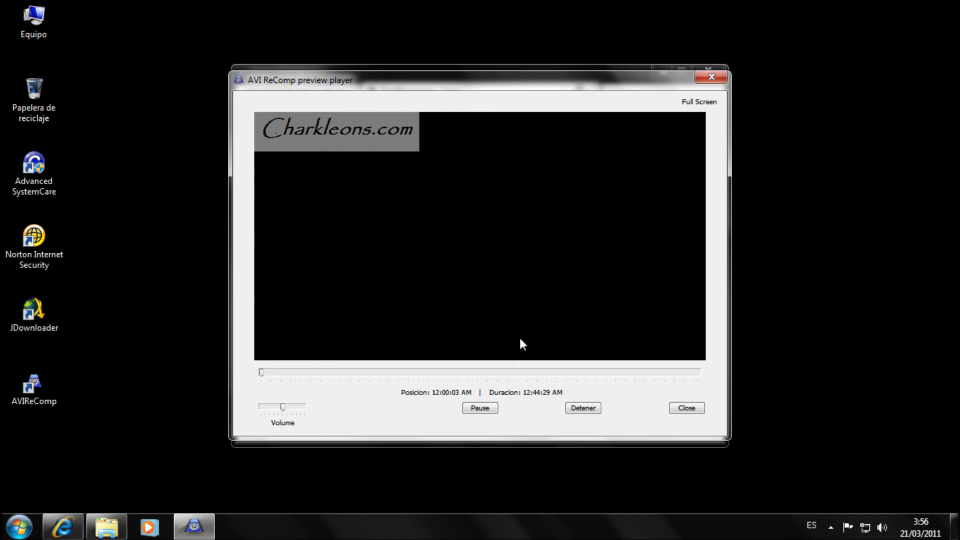
left_click(593, 407)
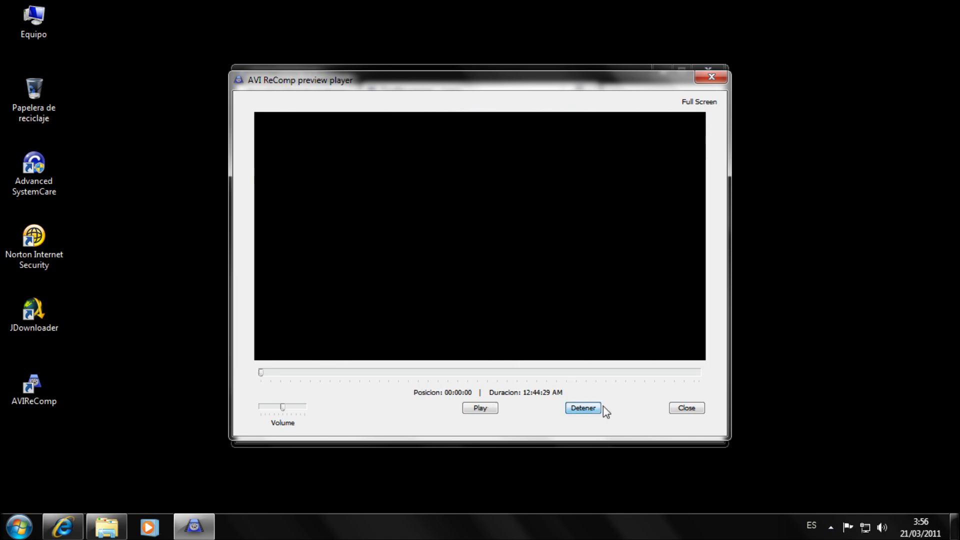
left_click(683, 410)
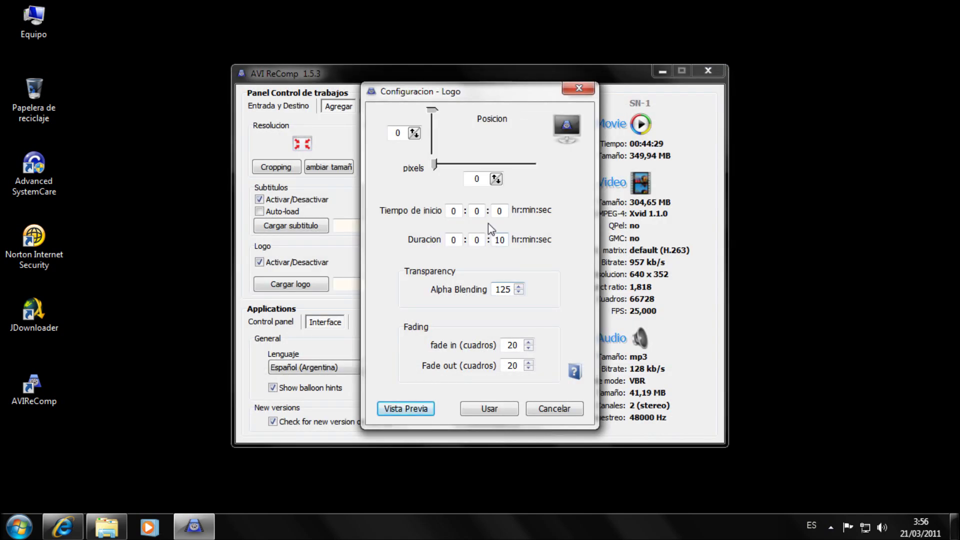
Set the logo duration to 5 seconds and its horizontal position to 1200 pixels, preview it and apply the logo settings
double_click(507, 239)
type("5")
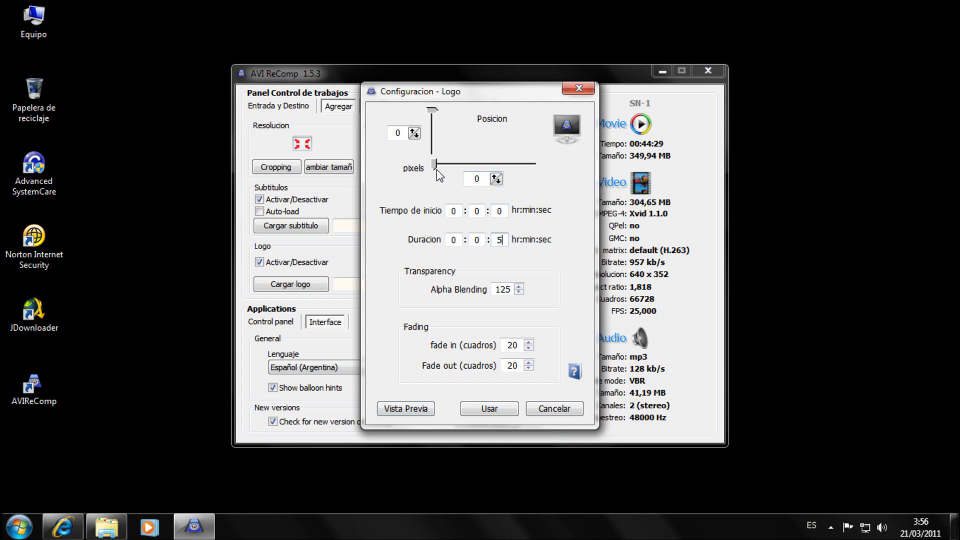
left_click_drag(436, 168, 553, 179)
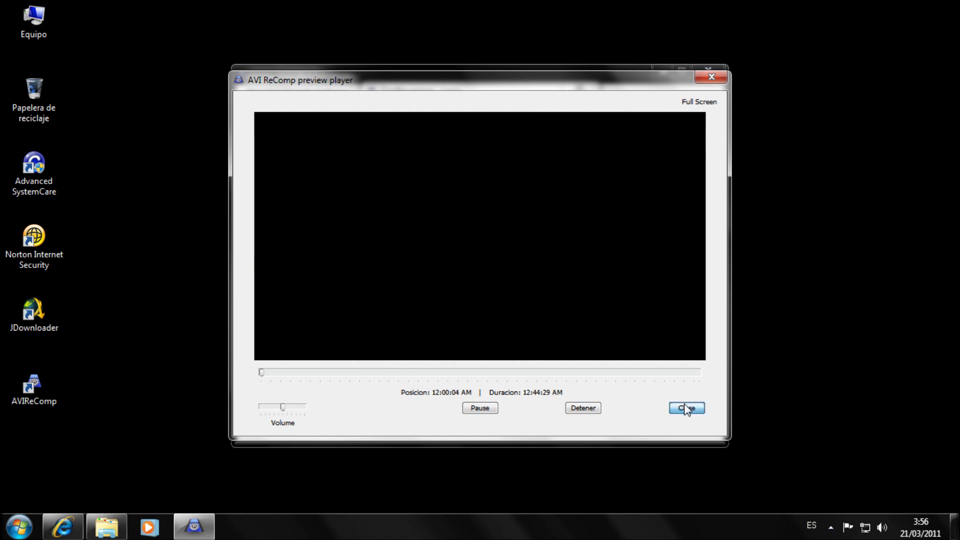
left_click(686, 408)
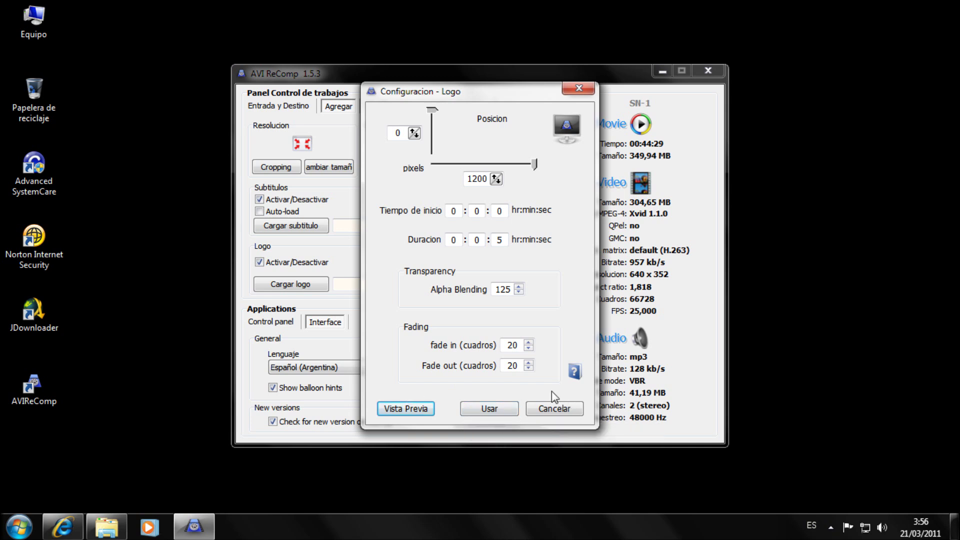
left_click(491, 409)
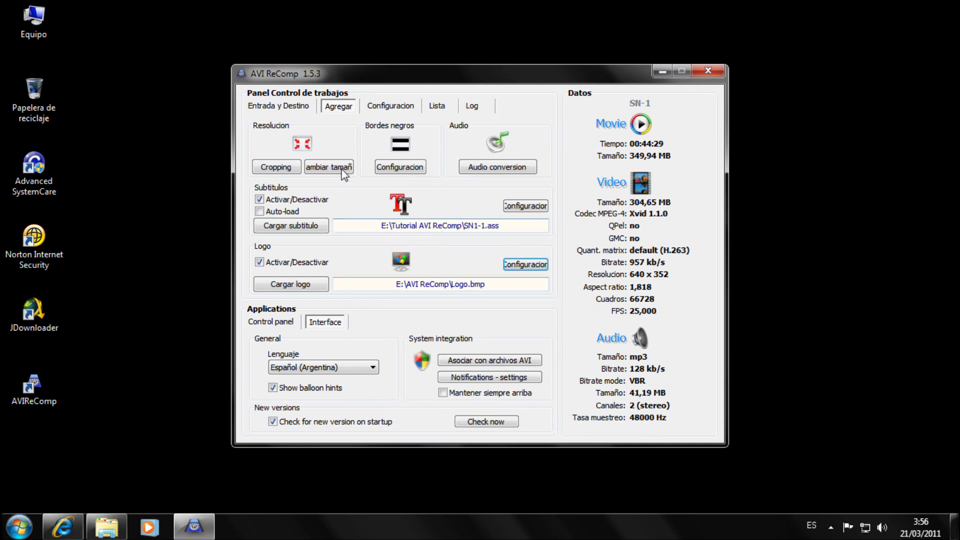
Review the job configuration and add the SN-1 job to the work list
left_click(383, 106)
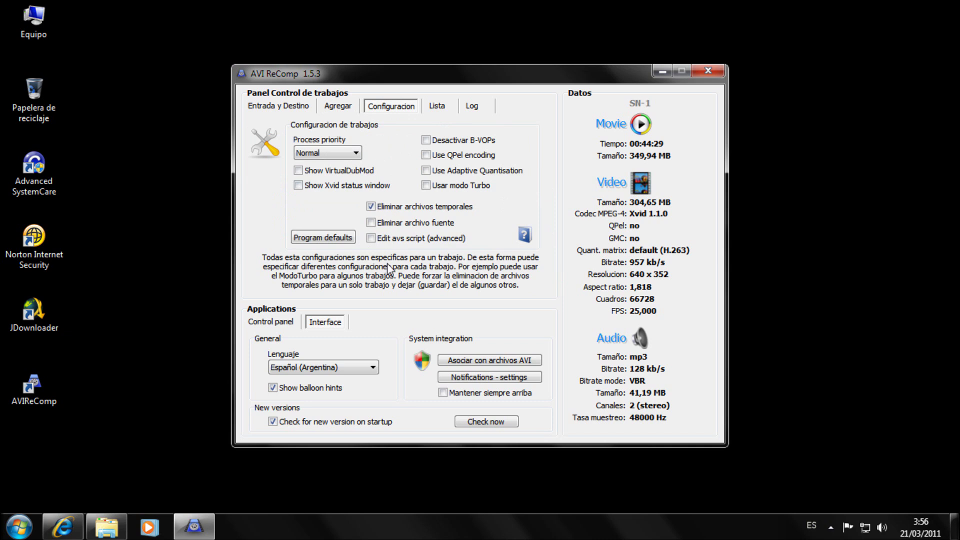
left_click(434, 106)
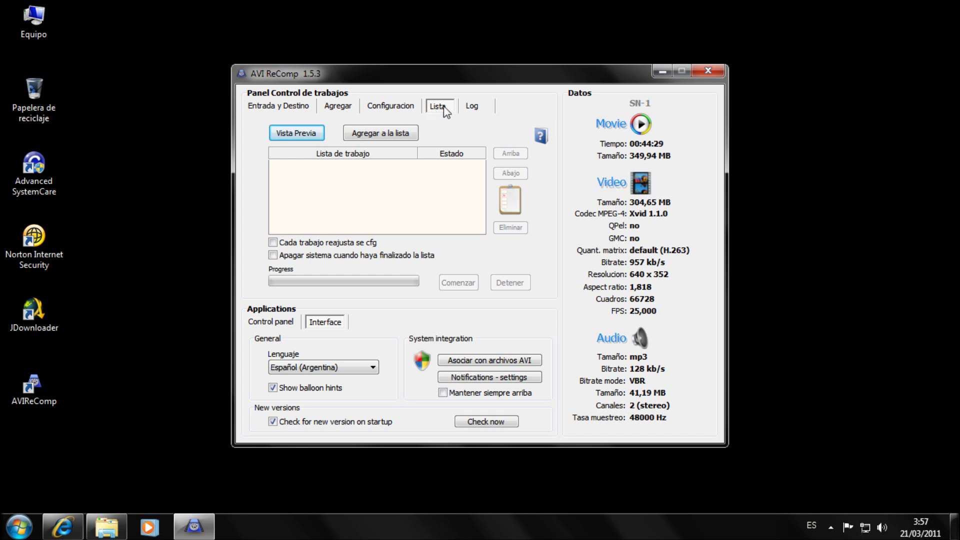
left_click(391, 134)
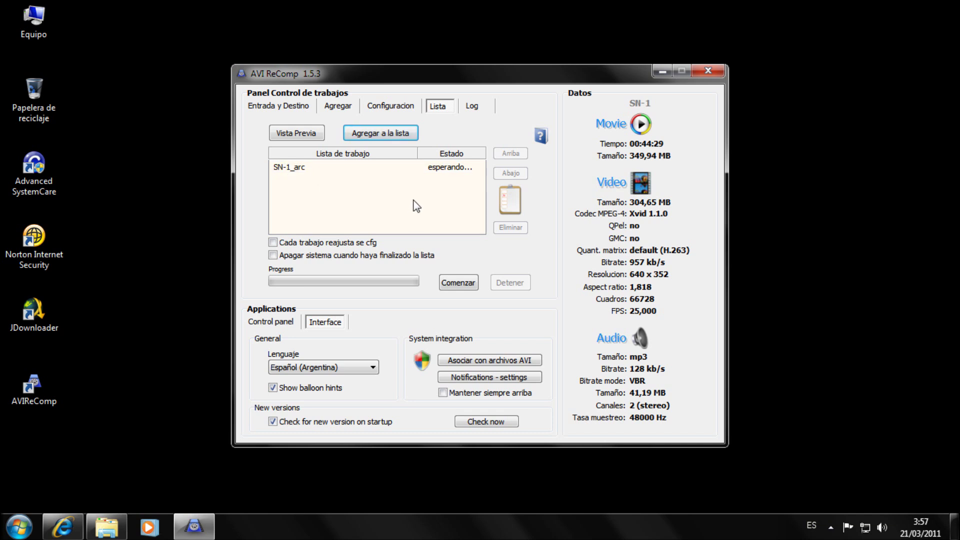
Open SN2.avi from the Tutorial AVI ReComp folder as the input video for a second job
left_click(270, 108)
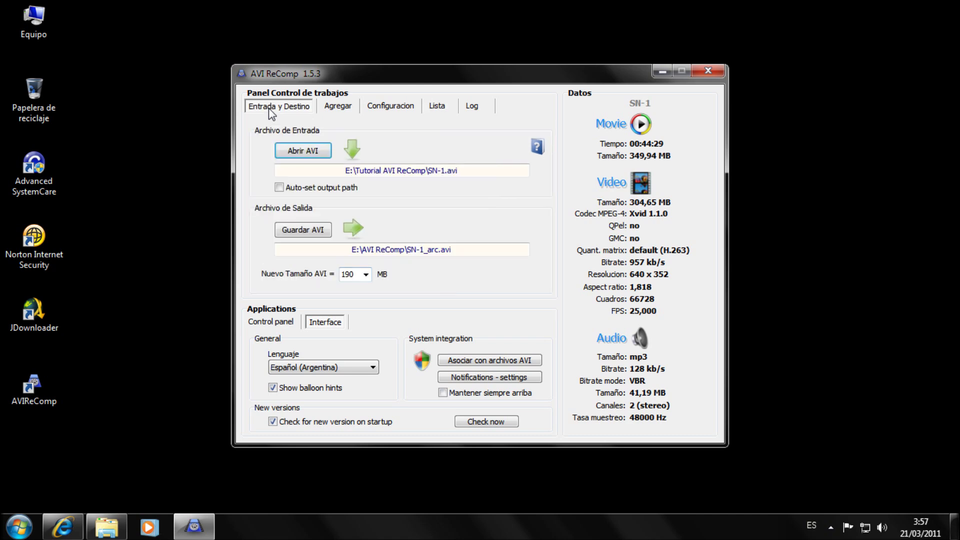
left_click(311, 152)
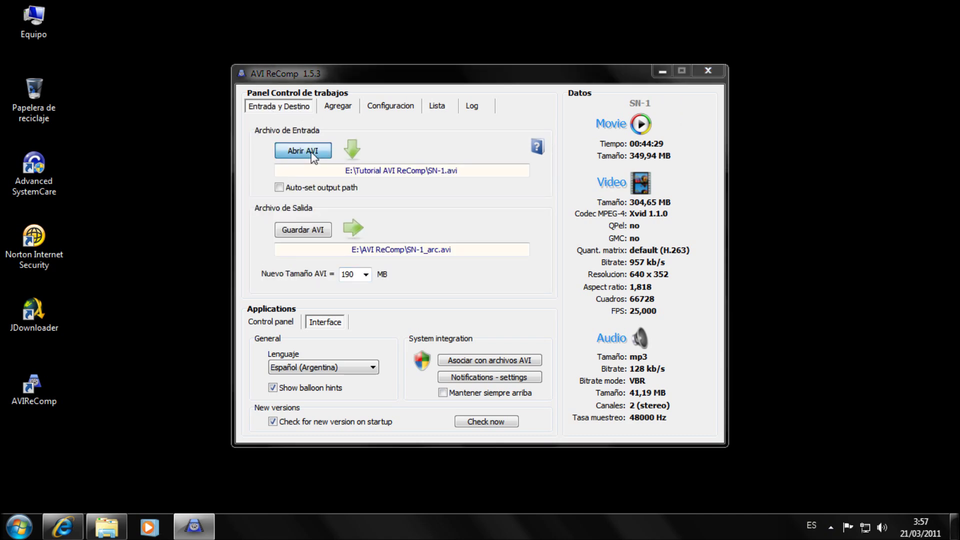
double_click(488, 195)
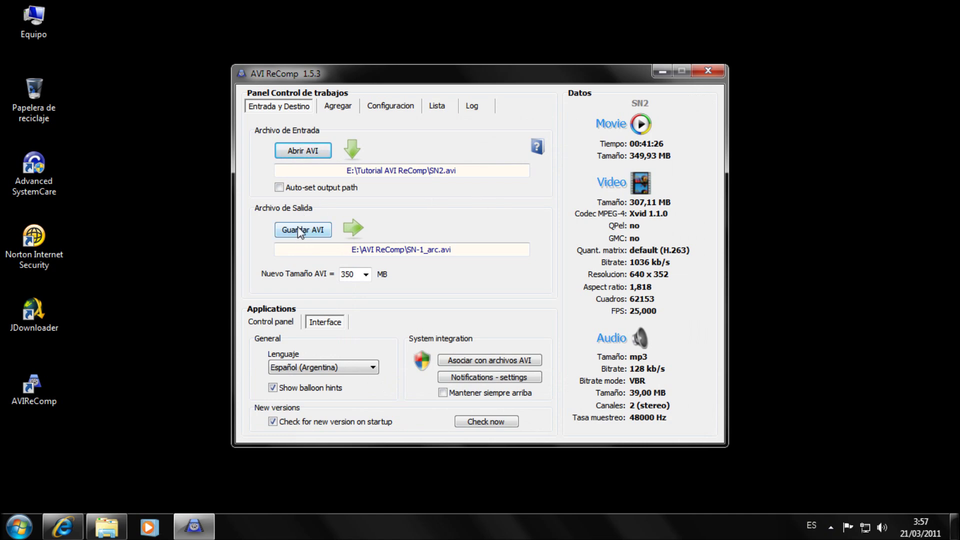
Set the output file to Avi.avi in the AVI ReComp folder and the new AVI size to 190 MB
left_click(326, 229)
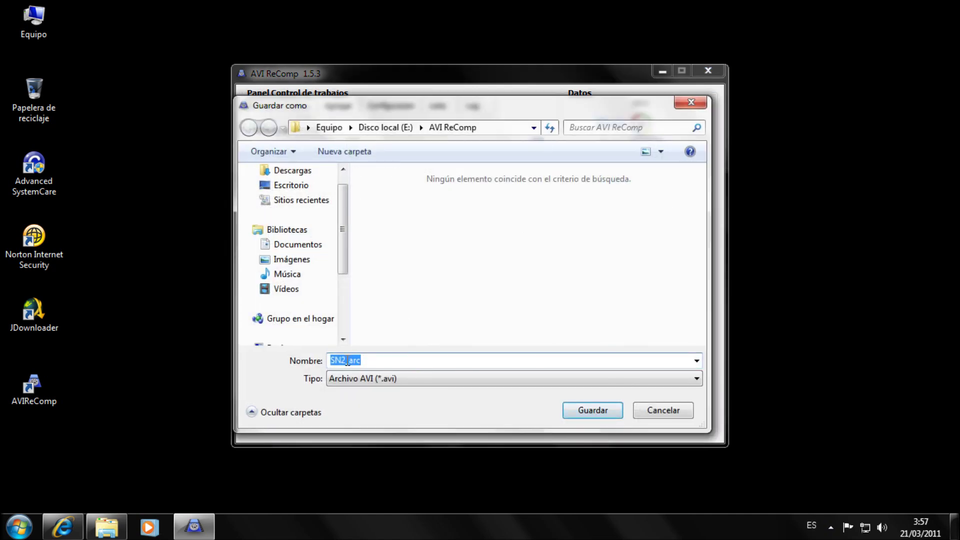
left_click_drag(375, 359, 317, 362)
type("A")
left_click(609, 411)
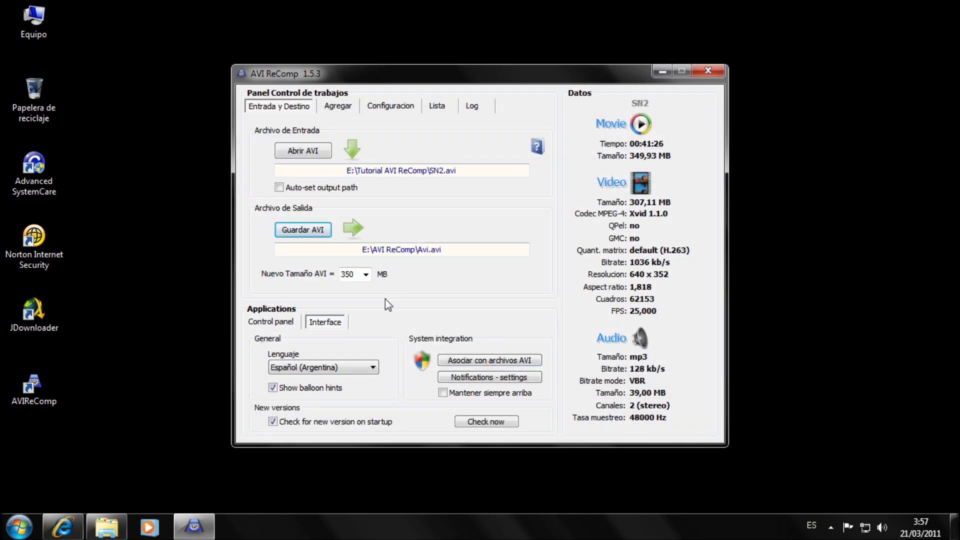
left_click(367, 275)
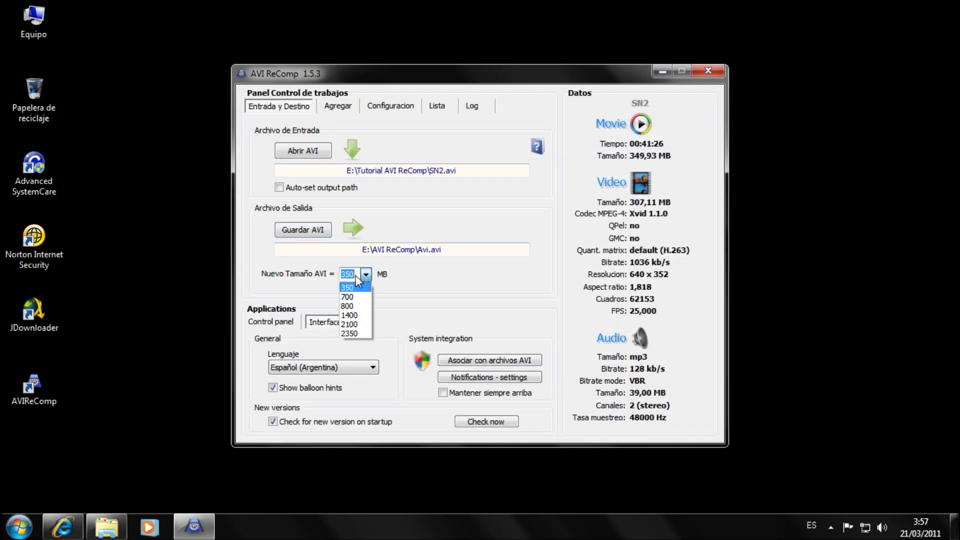
left_click(345, 278)
type("190")
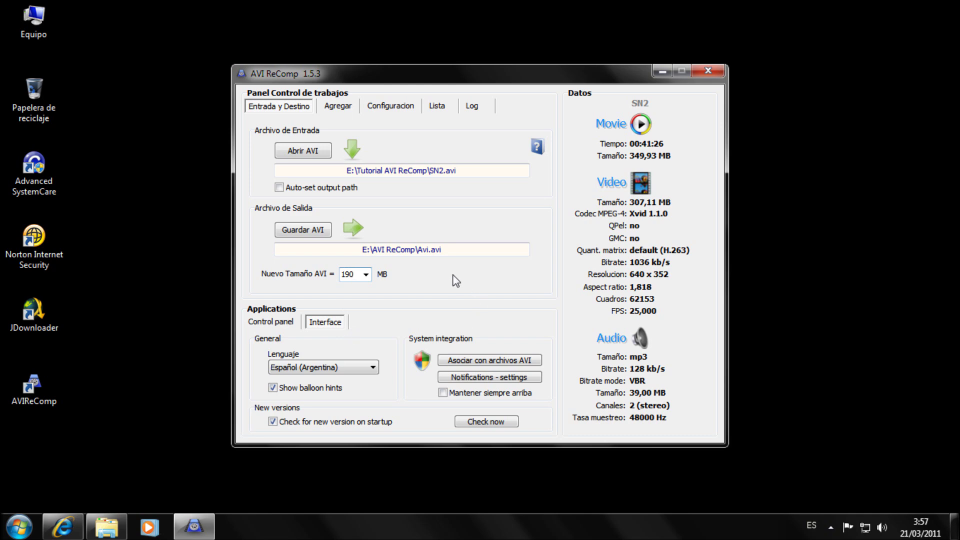
Load SN1-2.ass as the subtitle file for the SN2 video
left_click(338, 105)
left_click(300, 228)
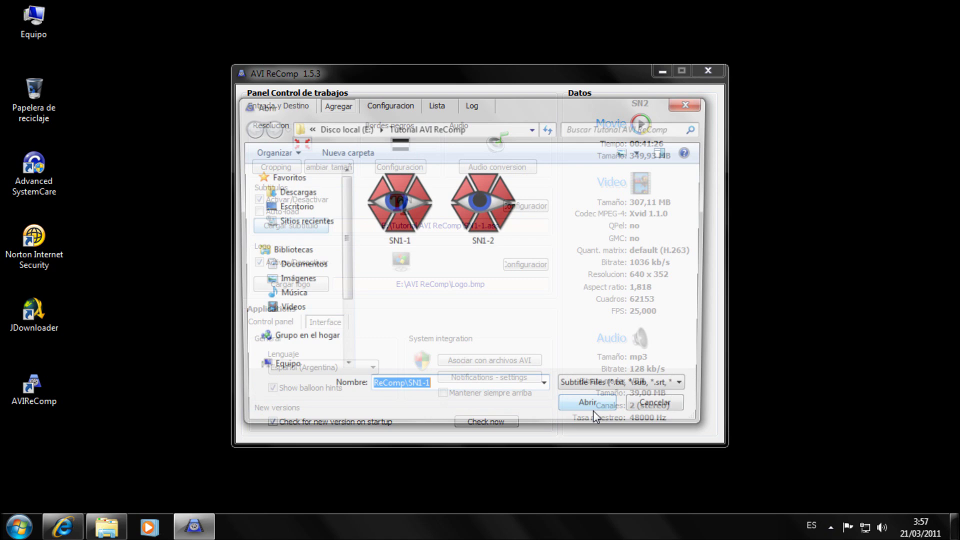
double_click(481, 222)
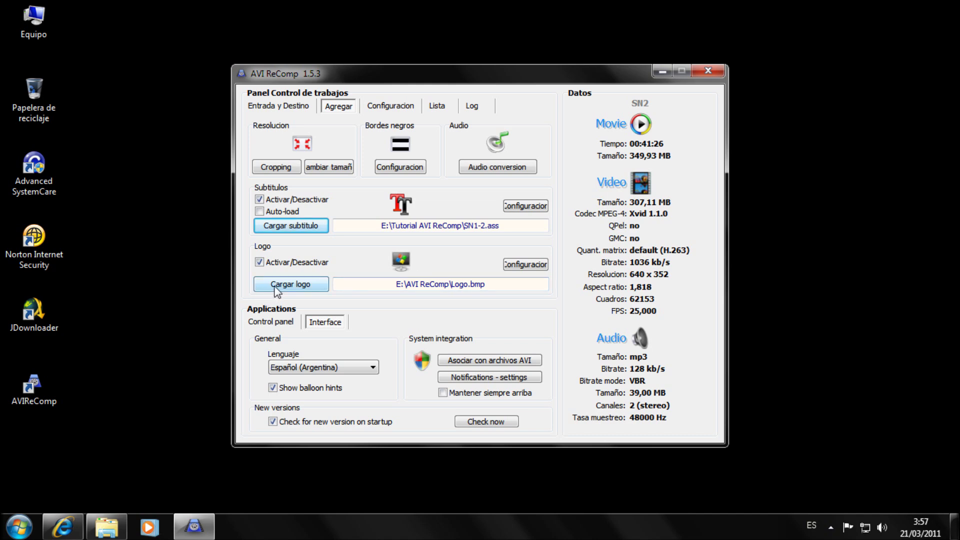
Load Logo.bmp as the logo for the SN2 video and apply its logo configuration after previewing it on the video
left_click(293, 284)
double_click(400, 188)
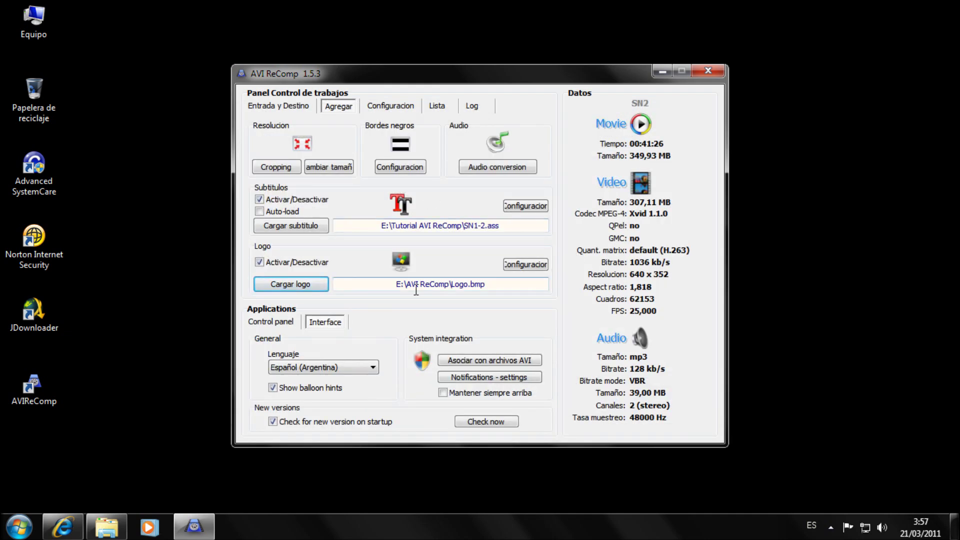
left_click(525, 264)
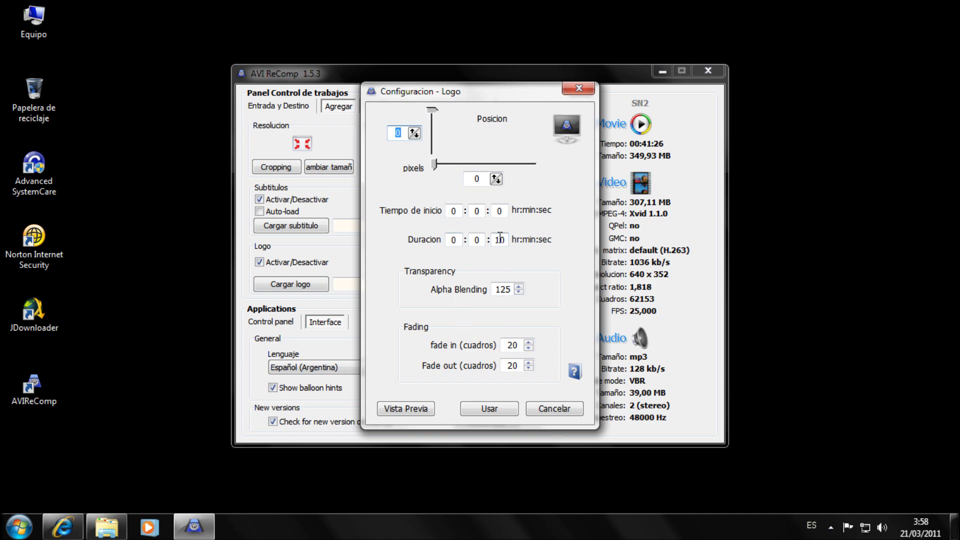
left_click(426, 411)
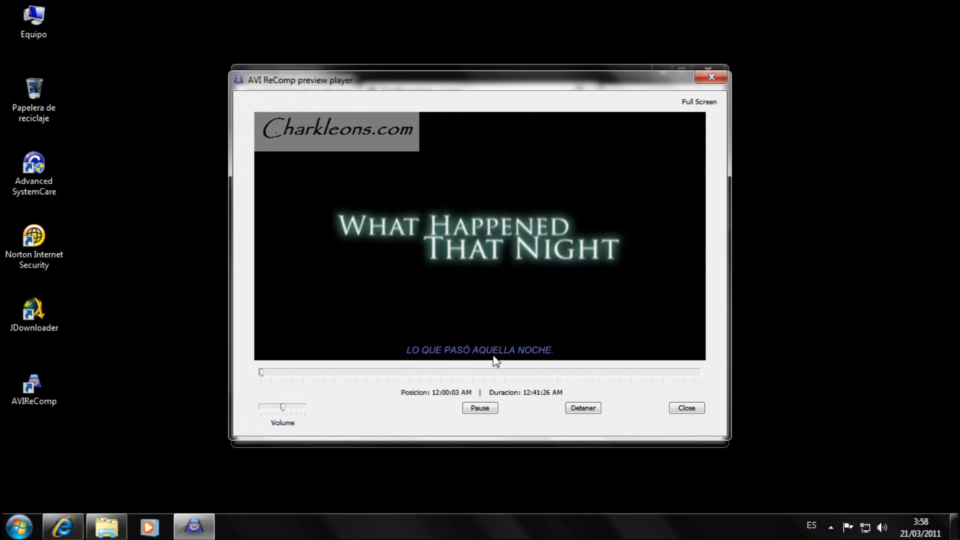
left_click(712, 76)
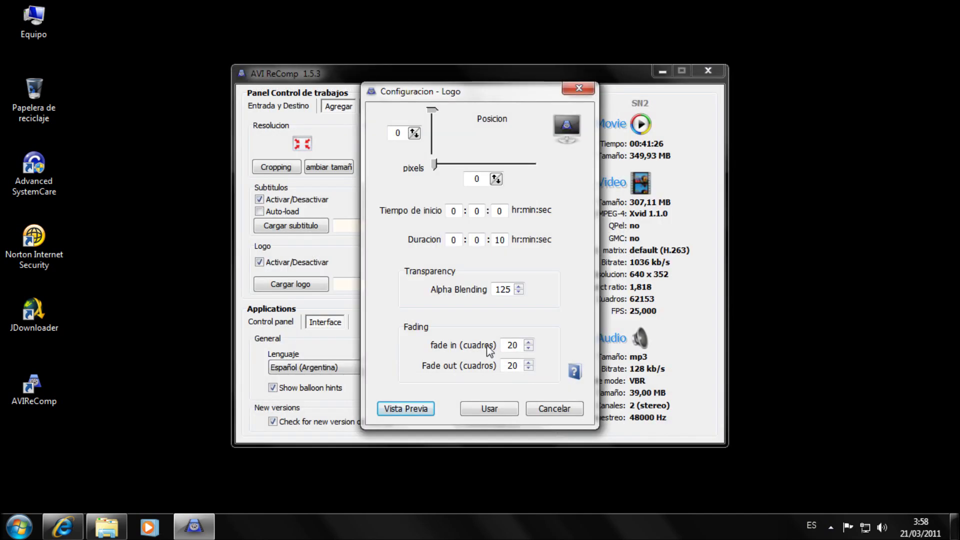
left_click(488, 408)
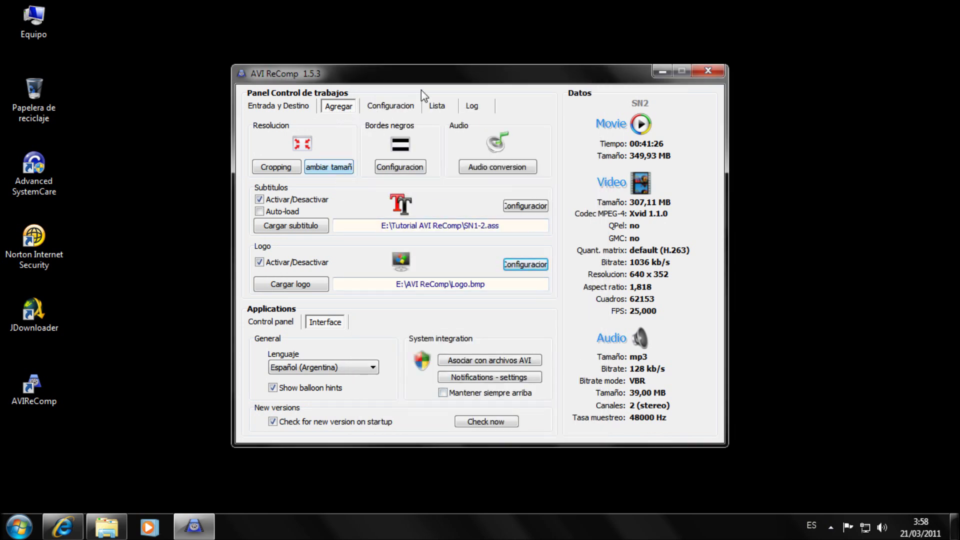
Add the SN2 job to the work list and start recompressing the queued jobs
left_click(442, 106)
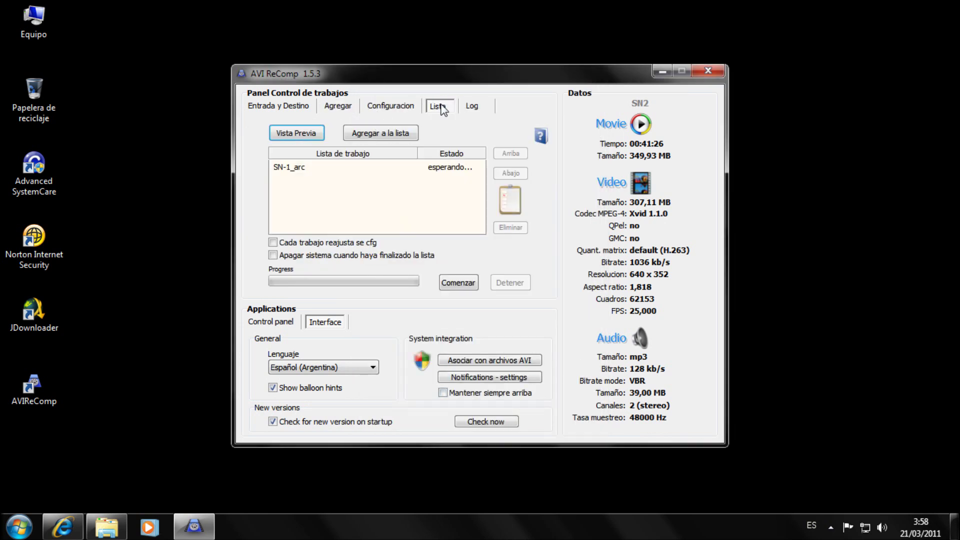
left_click(397, 133)
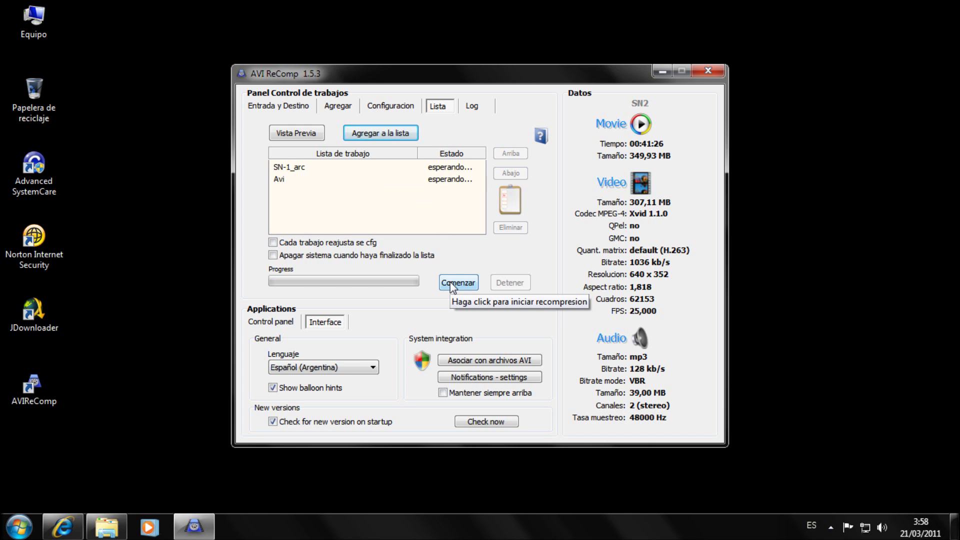
left_click(473, 284)
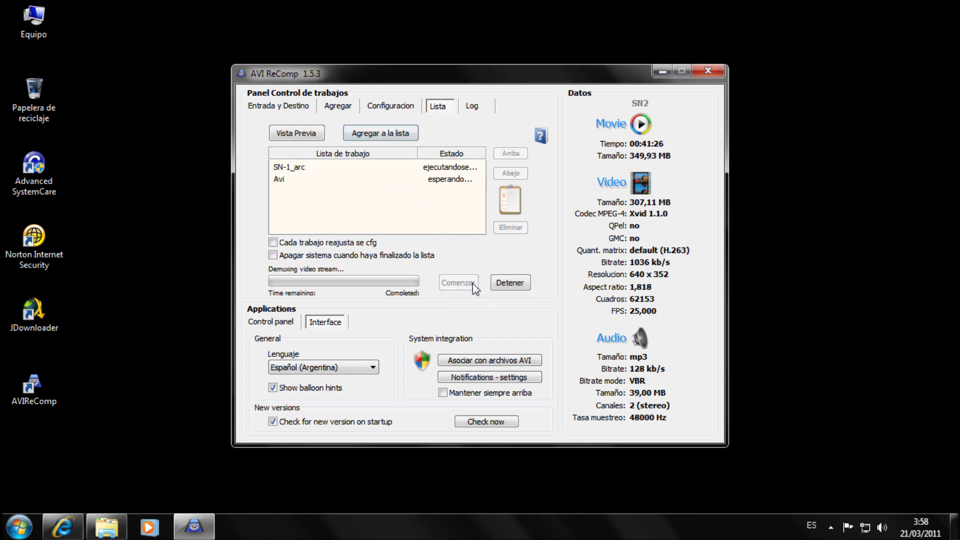